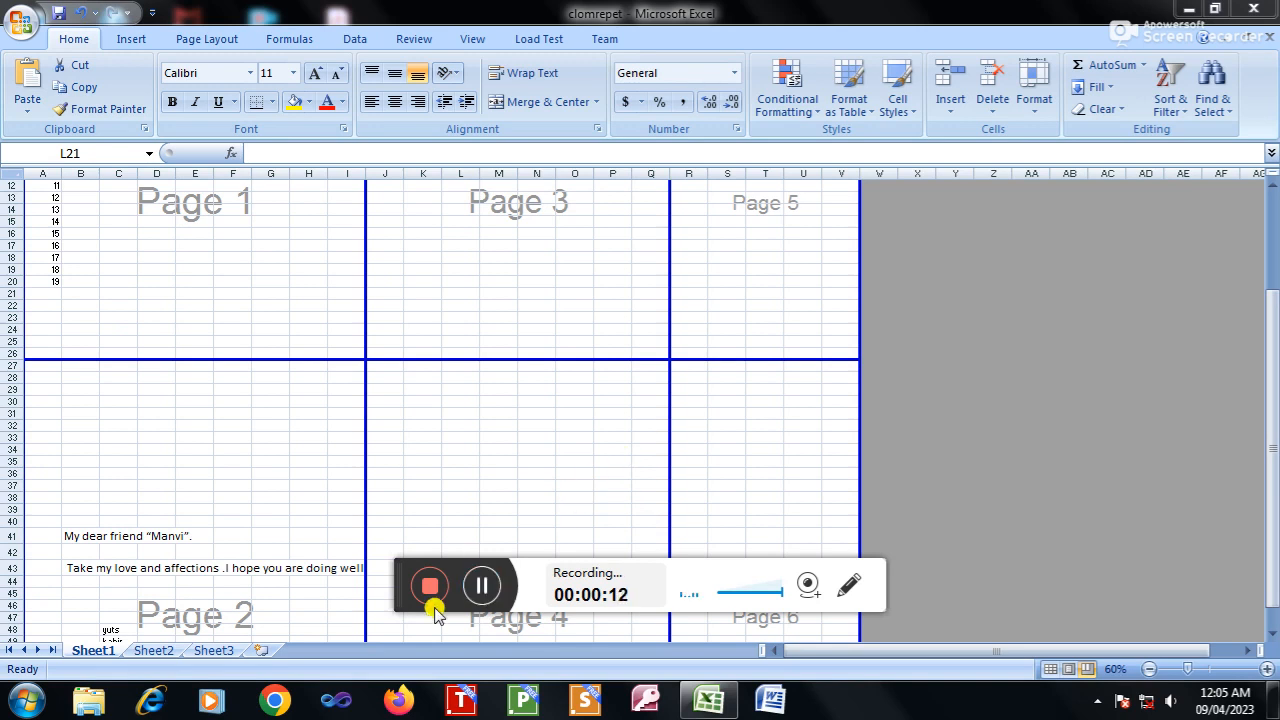
Step: Examine the order in which the pages of Sheet1 are numbered in Page Break Preview
left_click_drag(397, 569, 847, 591)
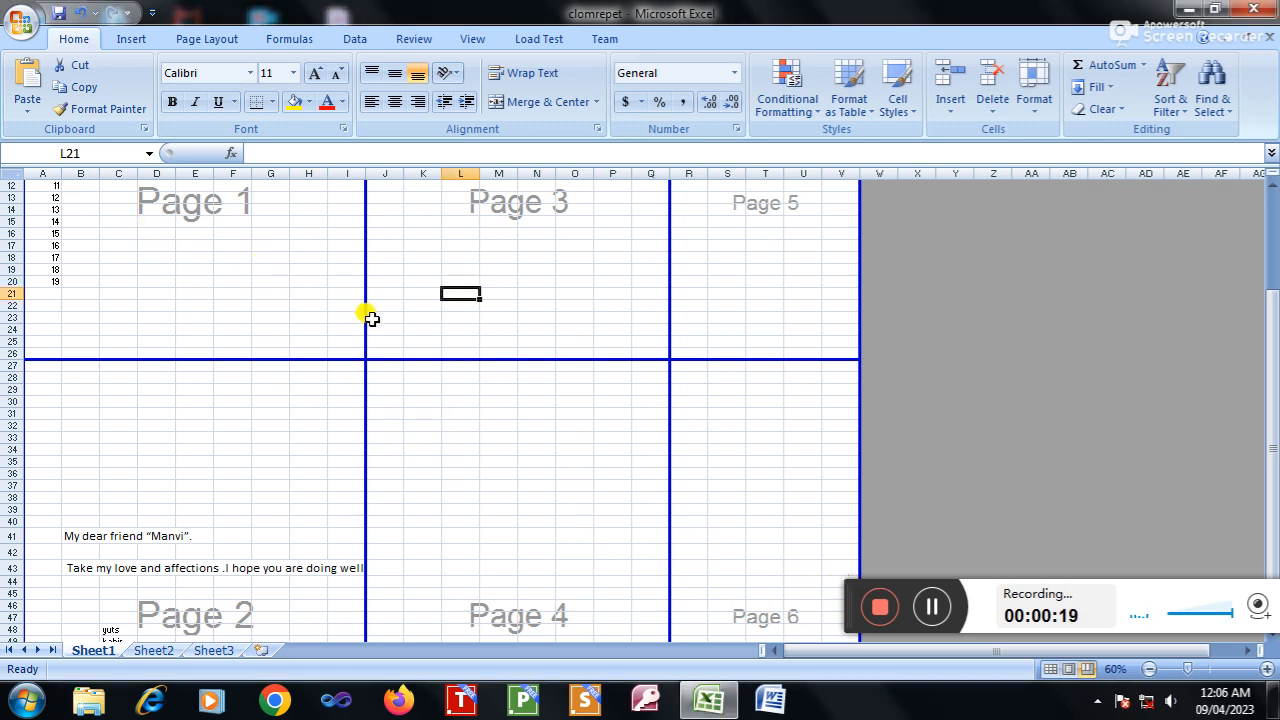
left_click(236, 270)
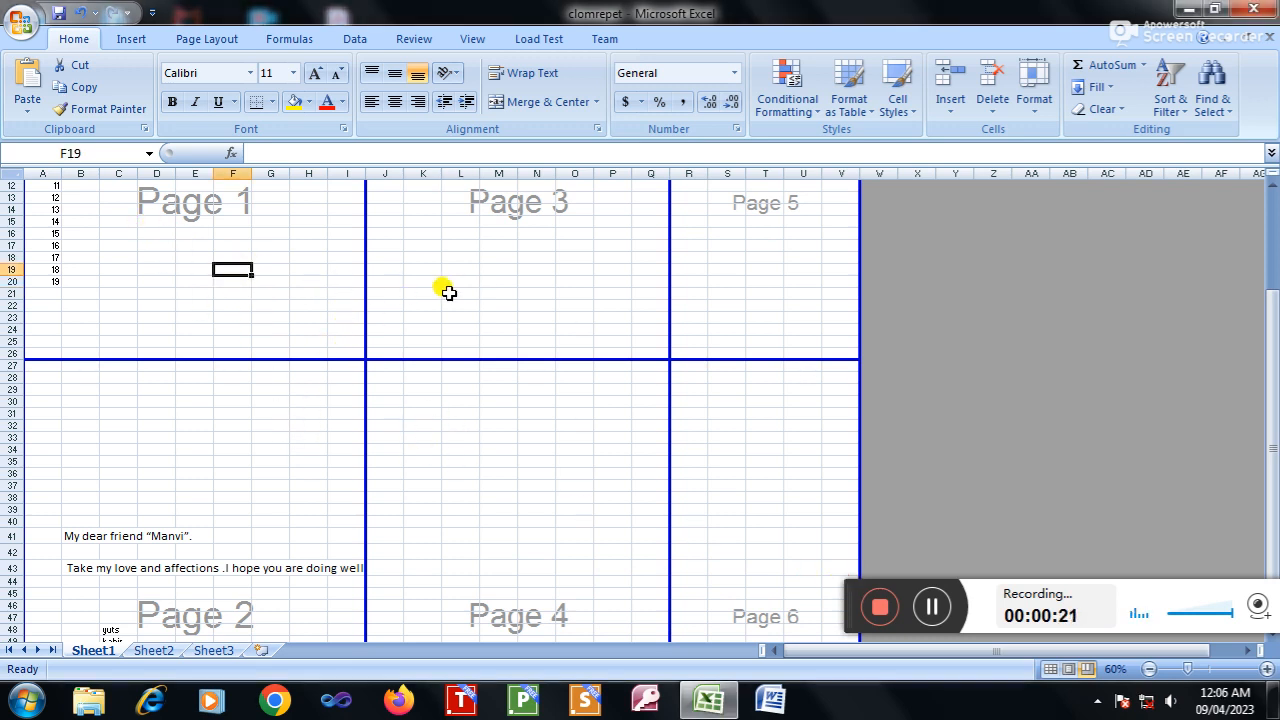
left_click(453, 282)
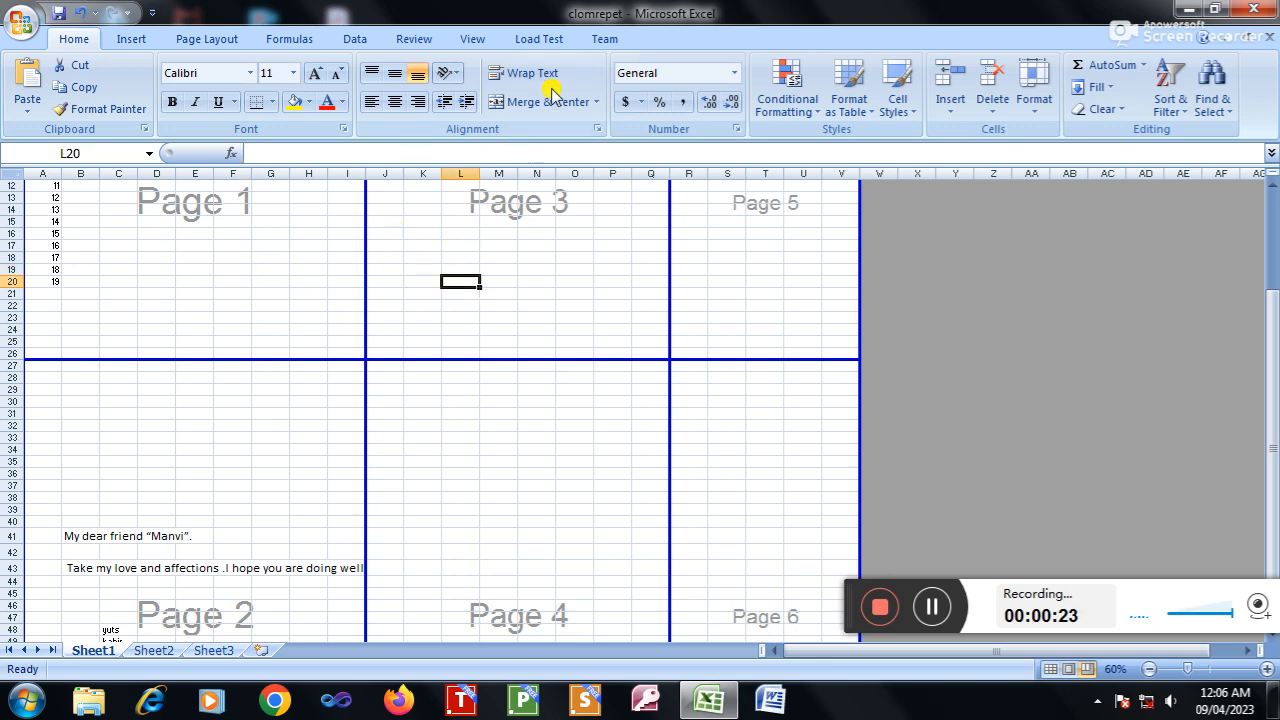
left_click(457, 42)
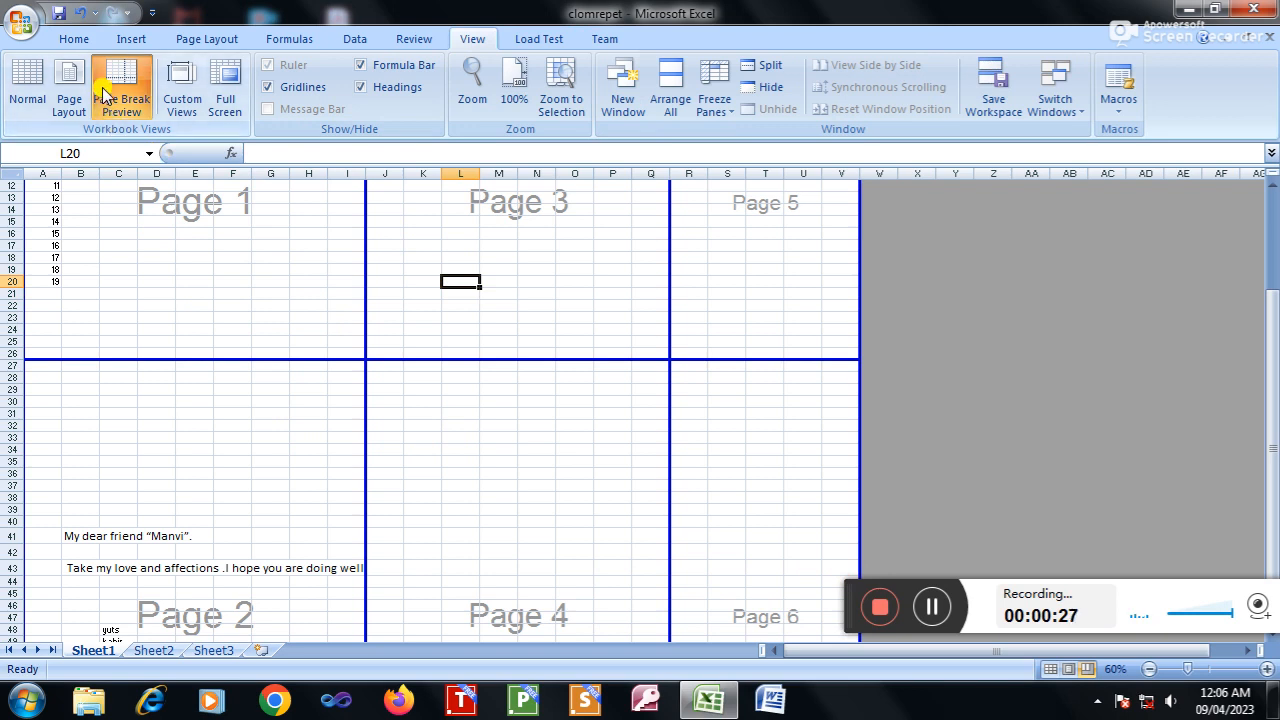
left_click(105, 257)
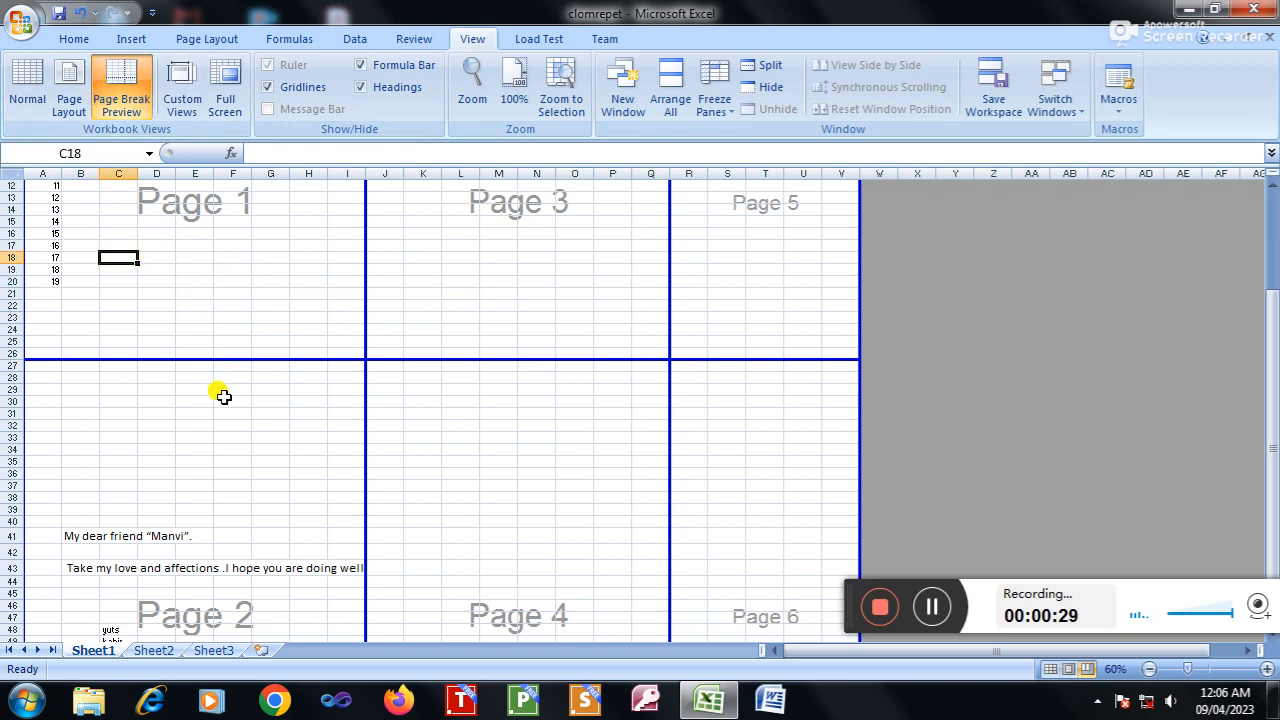
left_click(188, 471)
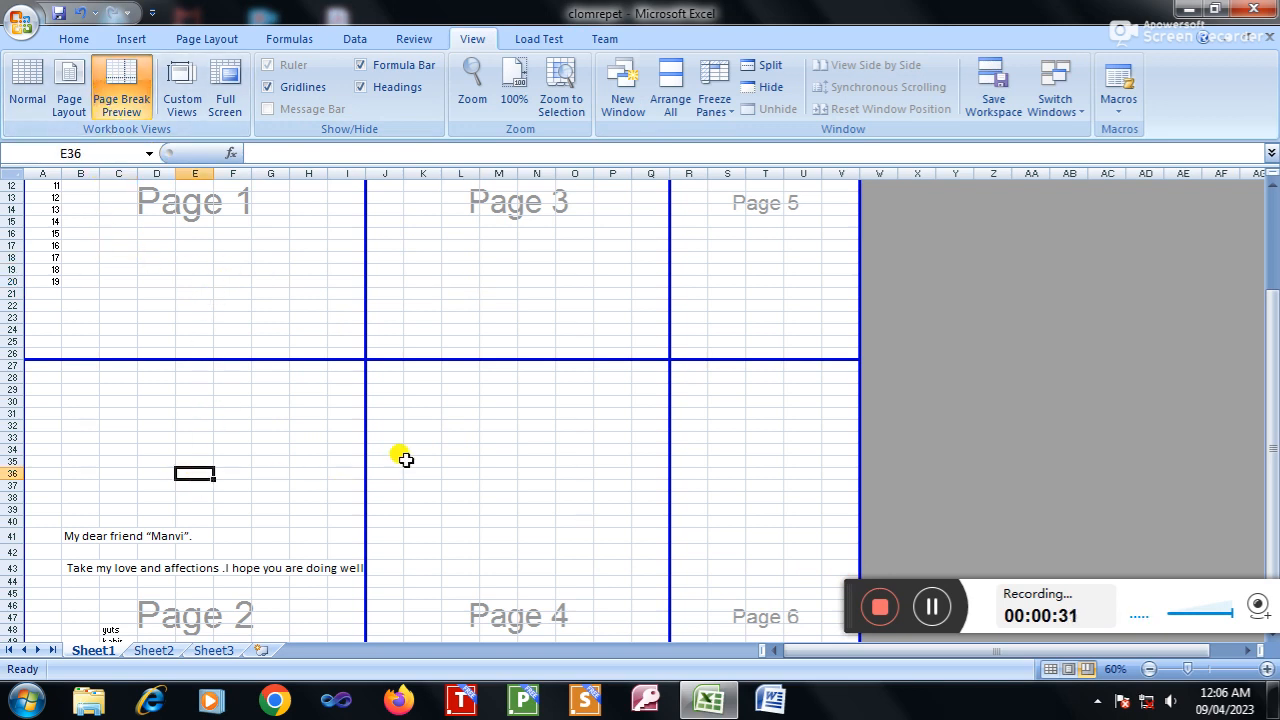
left_click(478, 270)
left_click(481, 458)
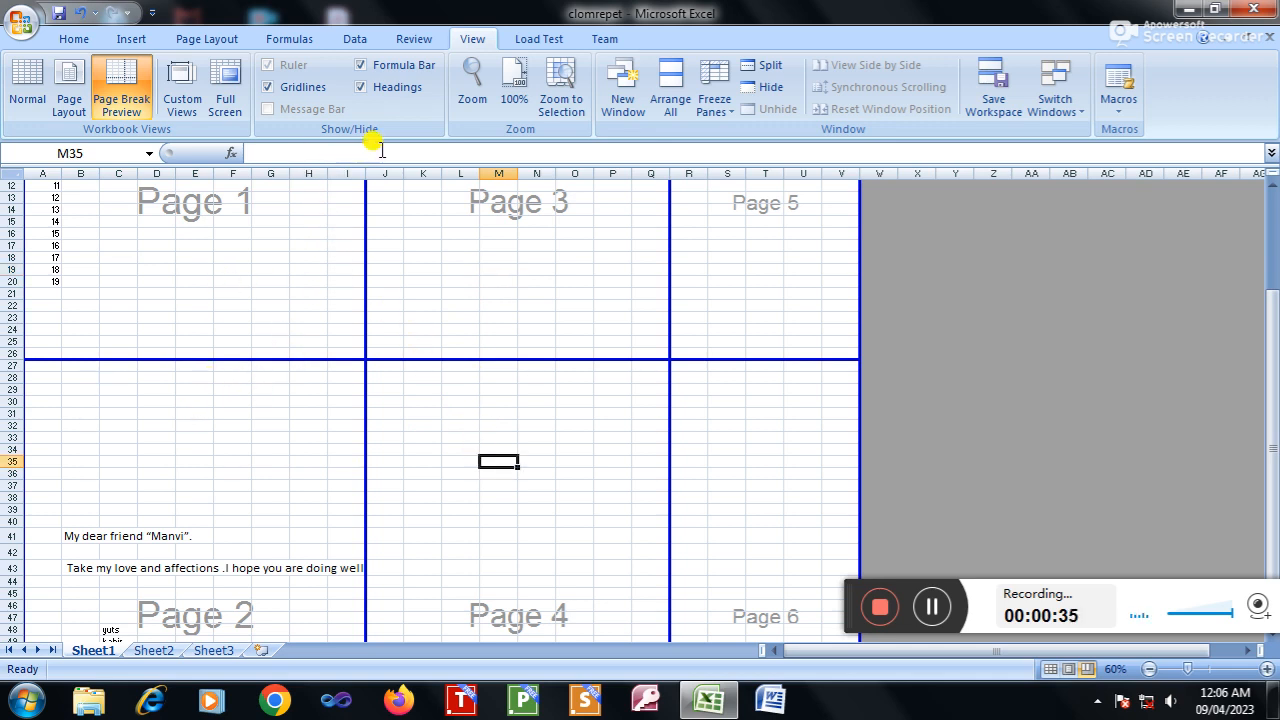
Step: Set the print page order of Sheet1 to "Over, then down" in the page setup
left_click(230, 46)
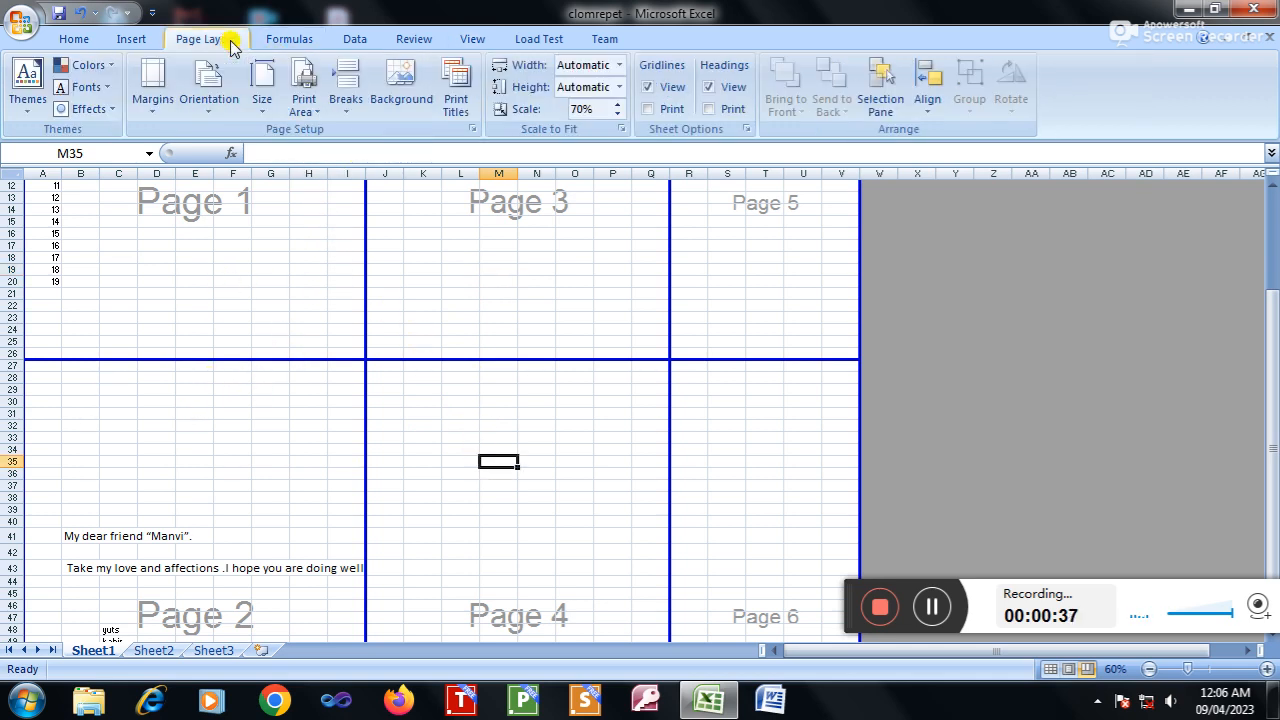
left_click(466, 113)
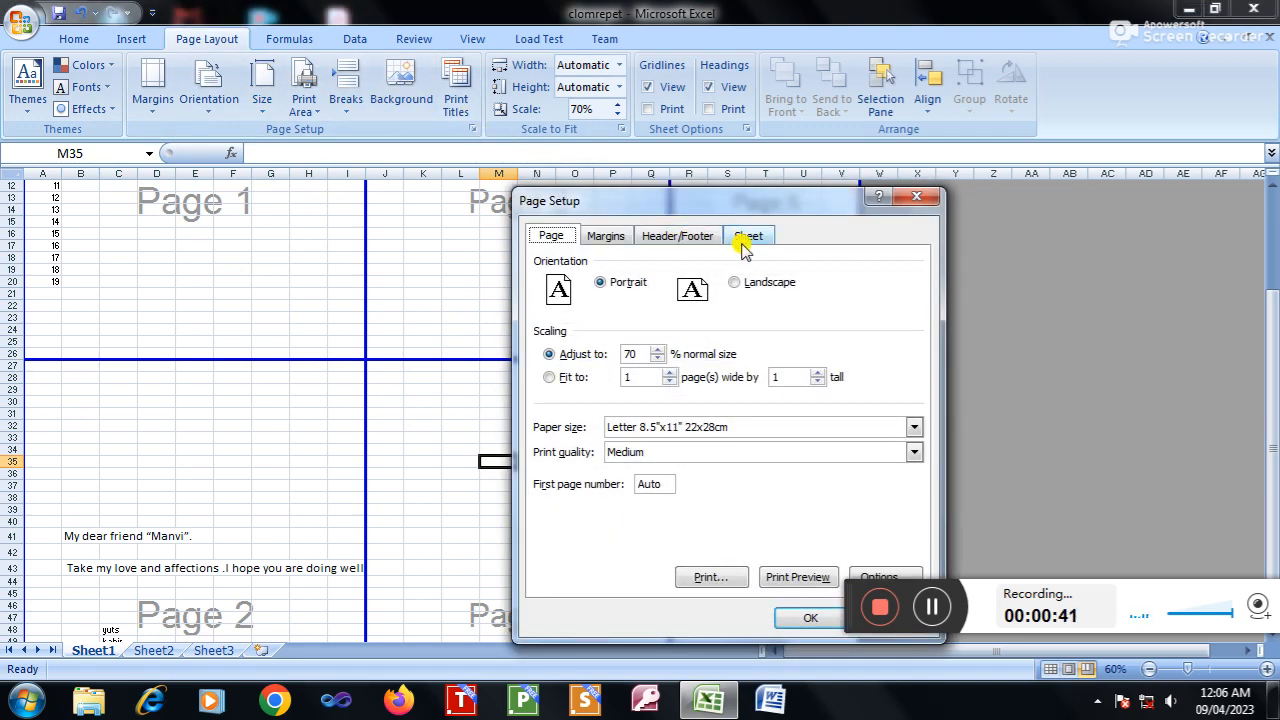
left_click(747, 237)
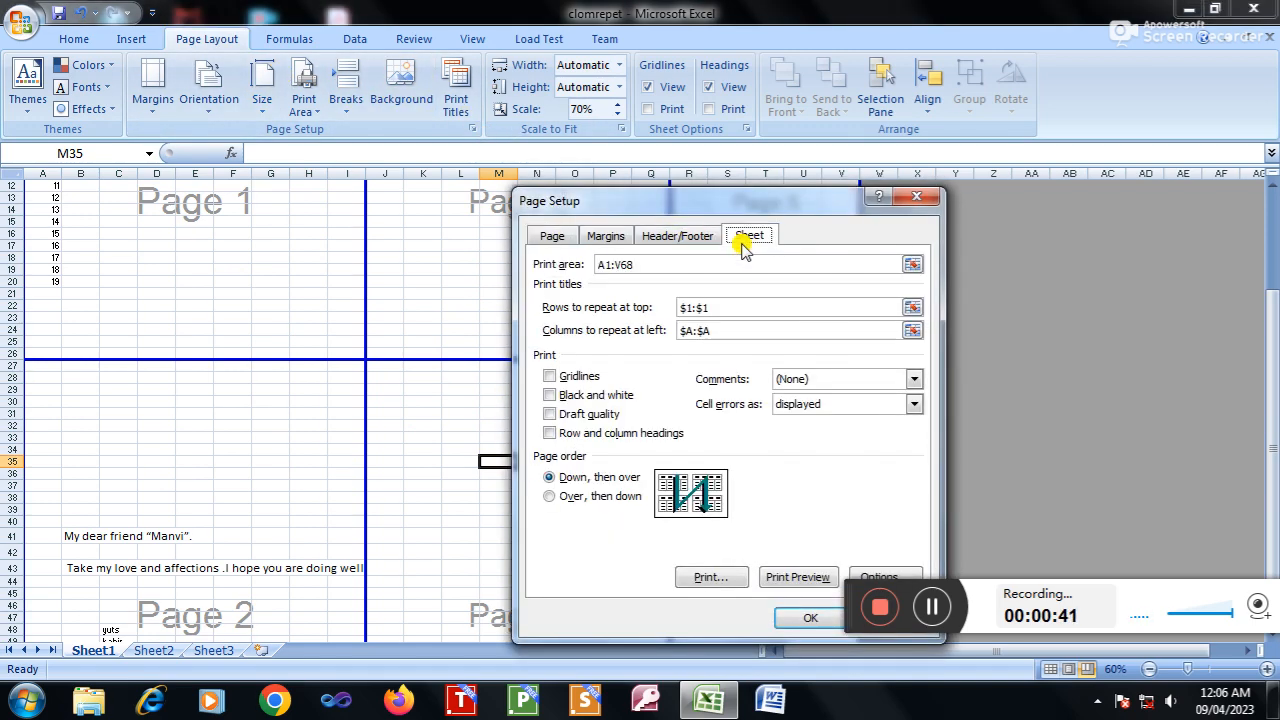
left_click(588, 498)
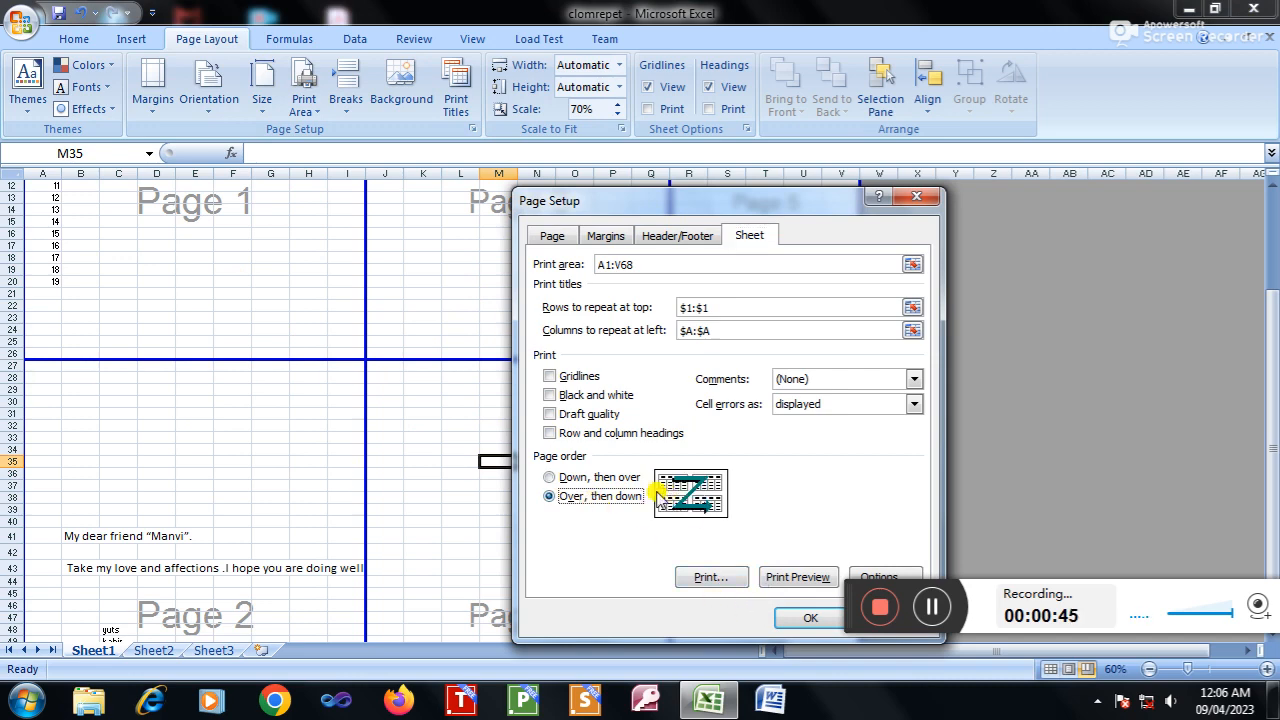
left_click(806, 619)
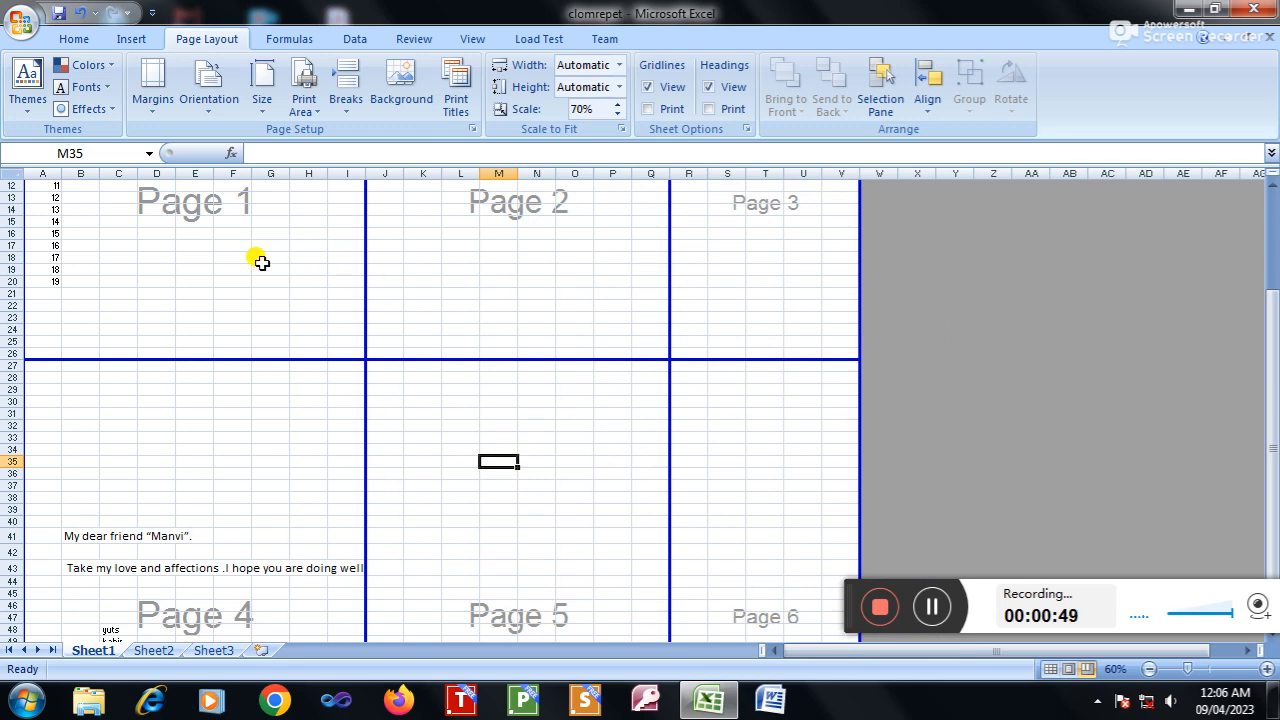
Step: Check the page numbering across and down the sheet, and review the page order setting in Page Setup
left_click(406, 245)
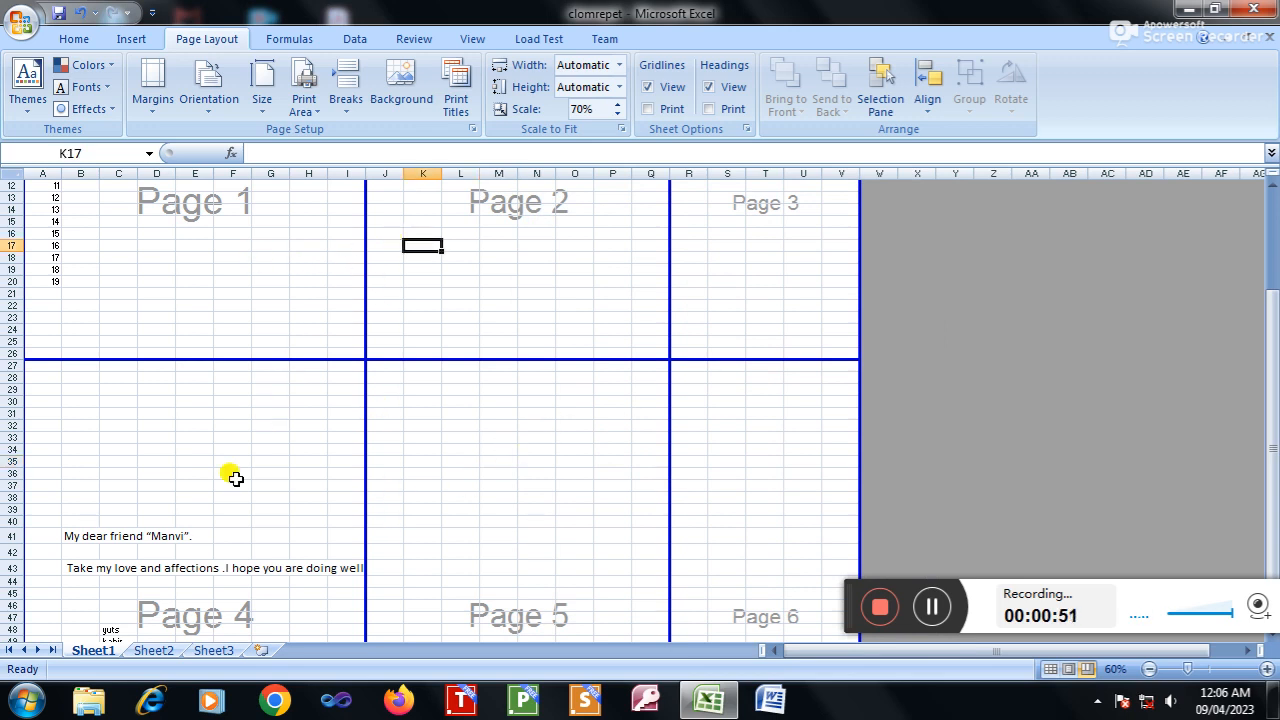
left_click(718, 245)
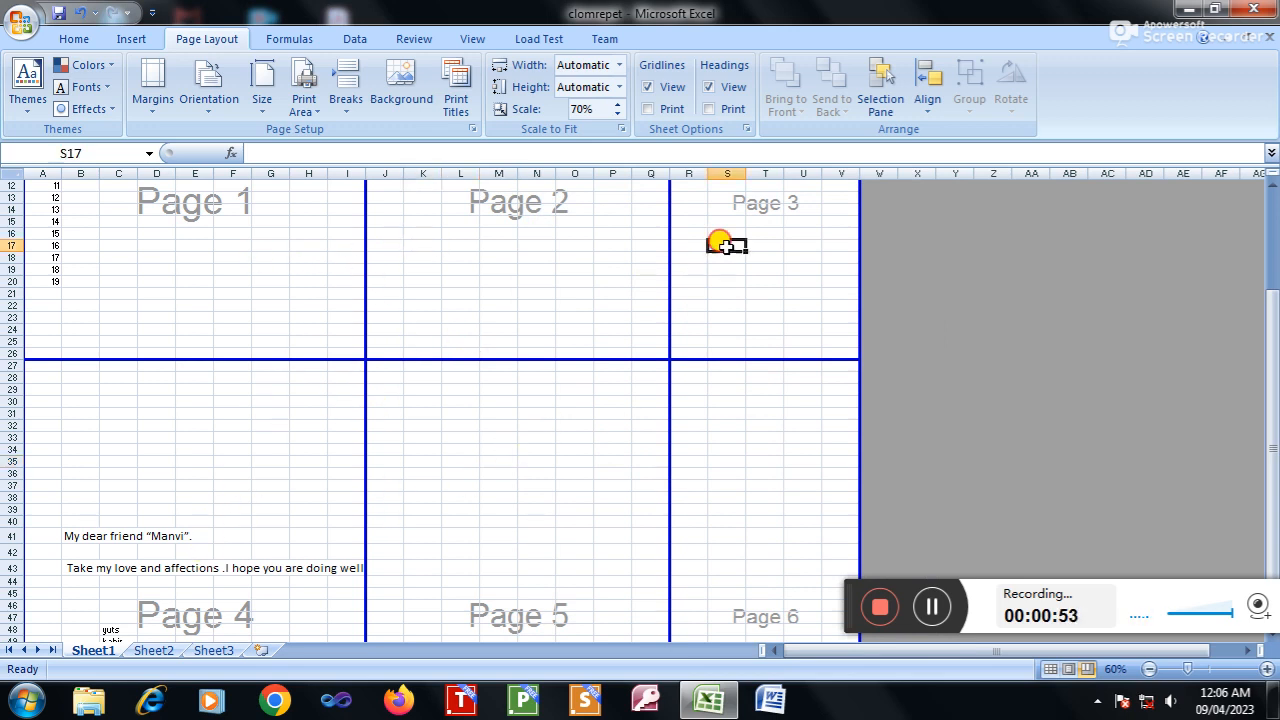
left_click(224, 566)
left_click(412, 521)
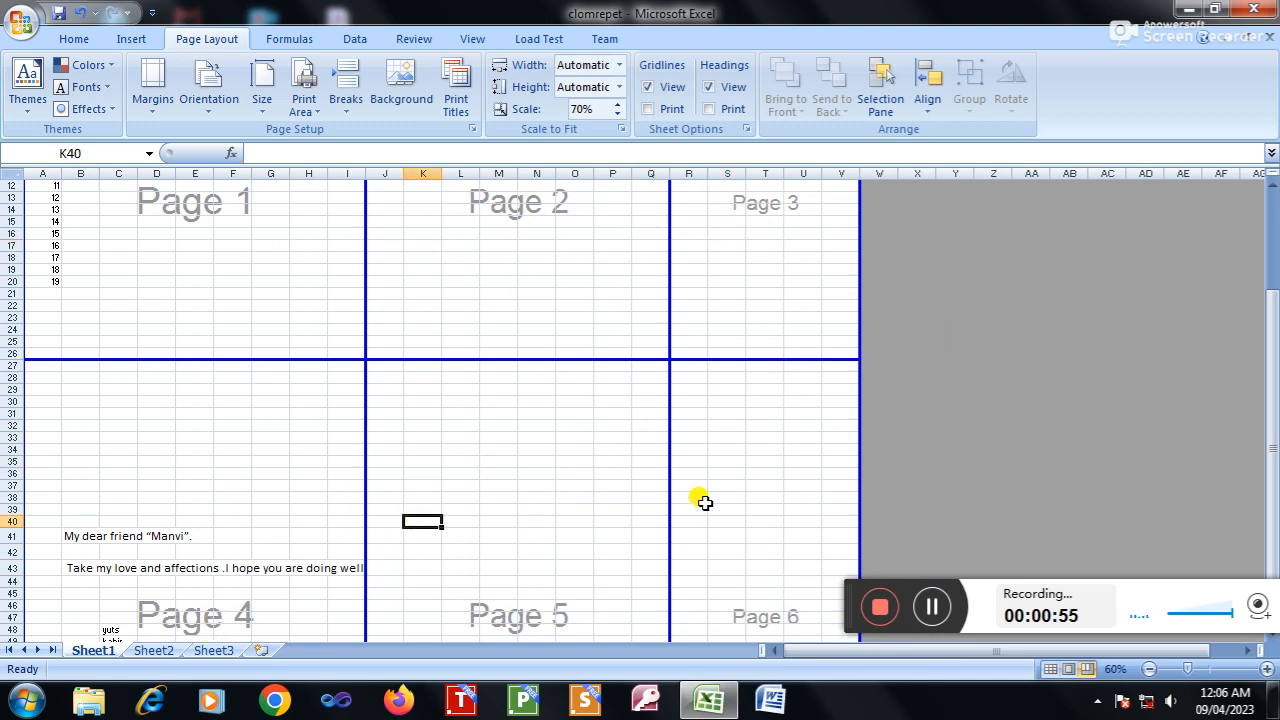
left_click(758, 497)
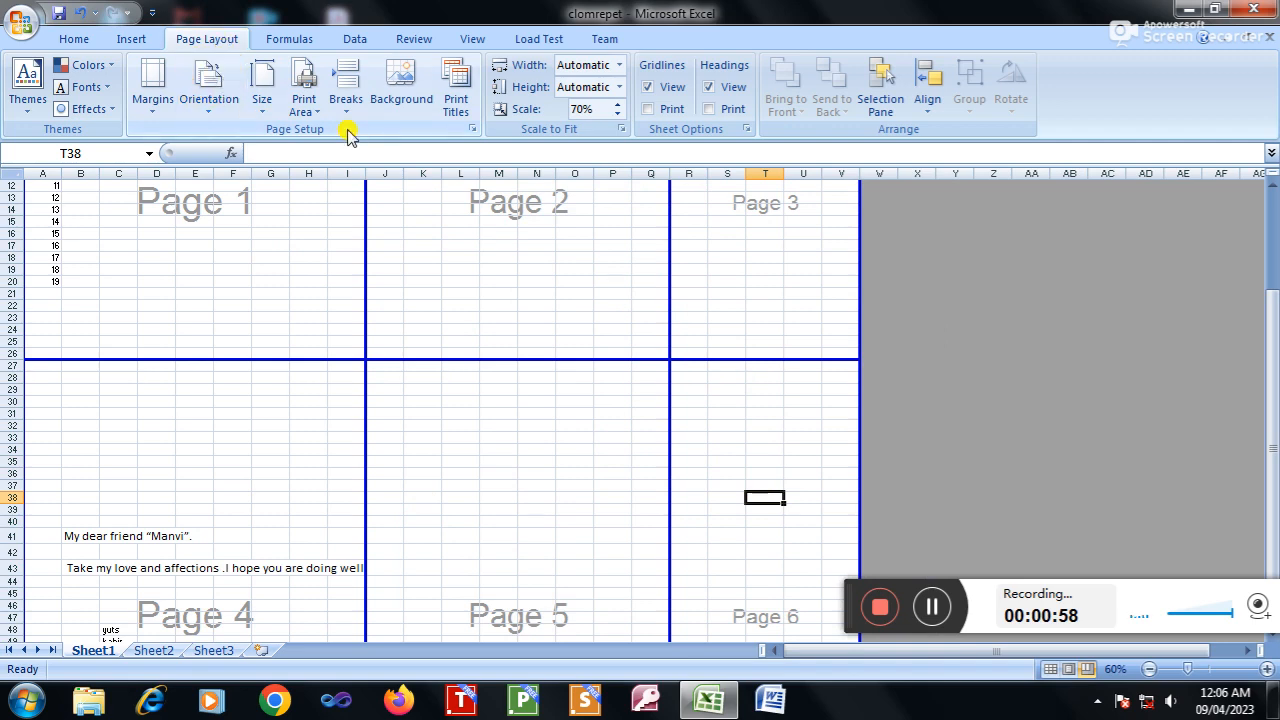
left_click(477, 131)
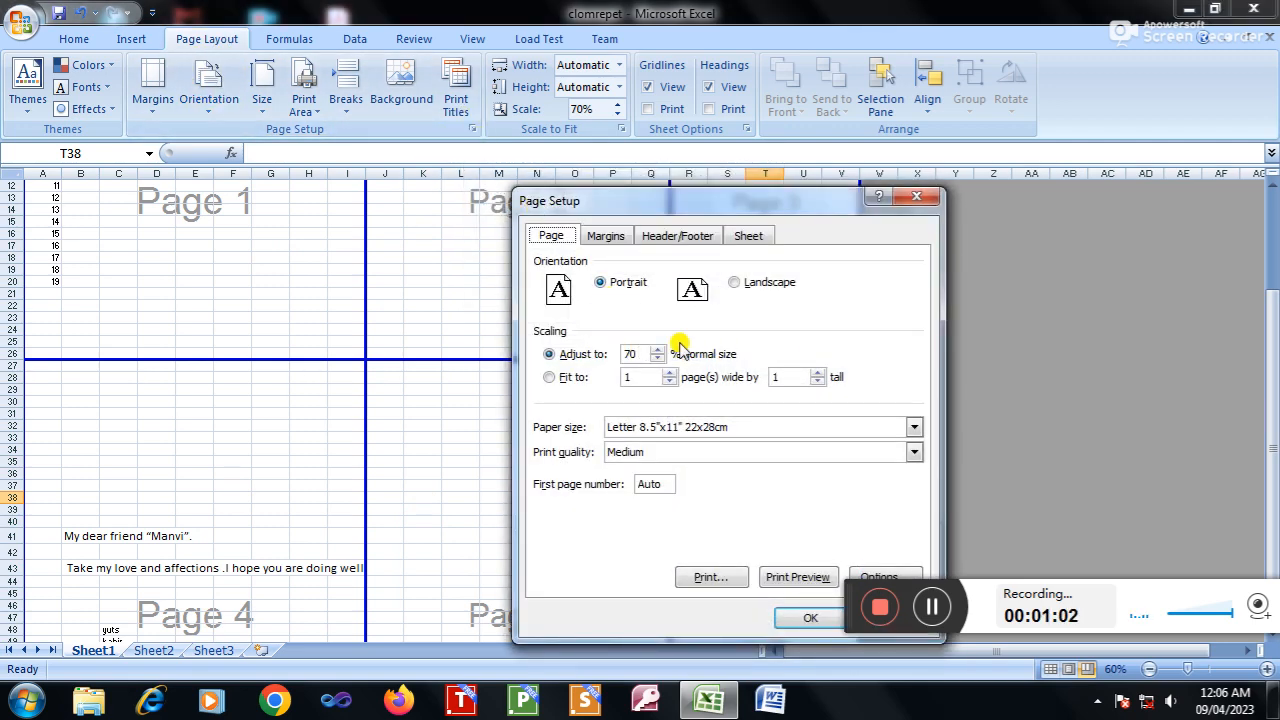
left_click(752, 240)
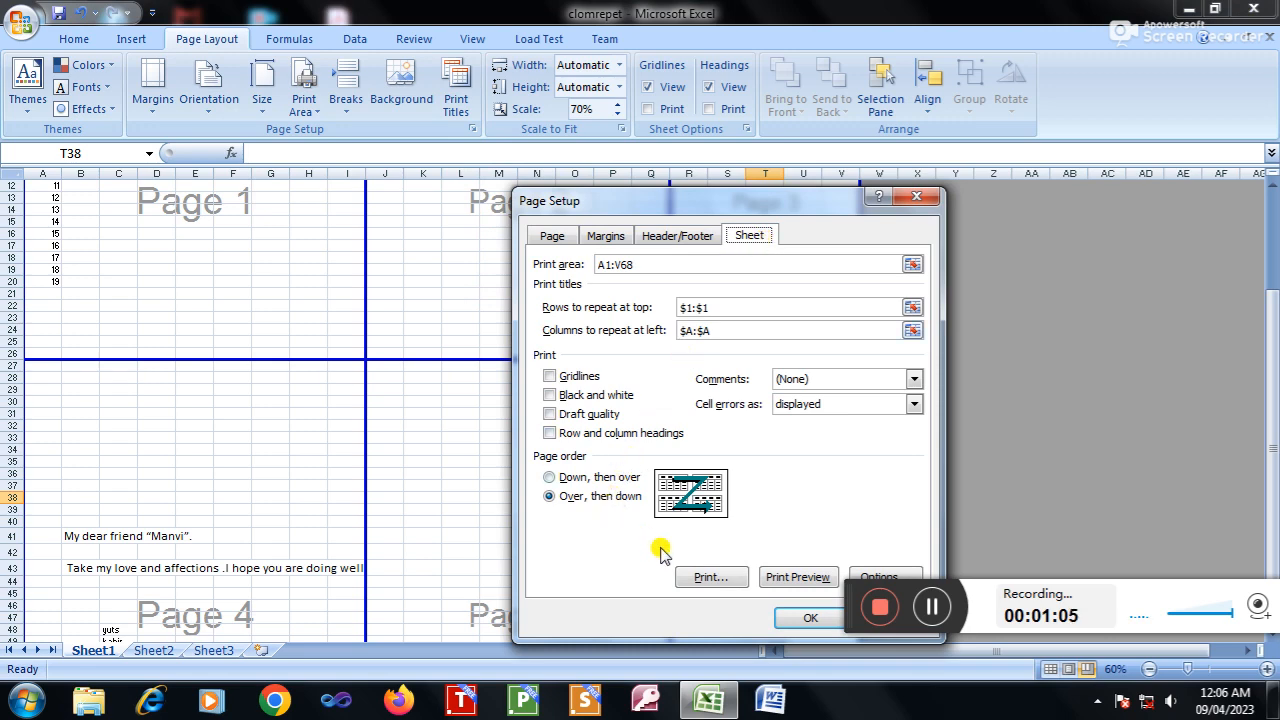
left_click(912, 200)
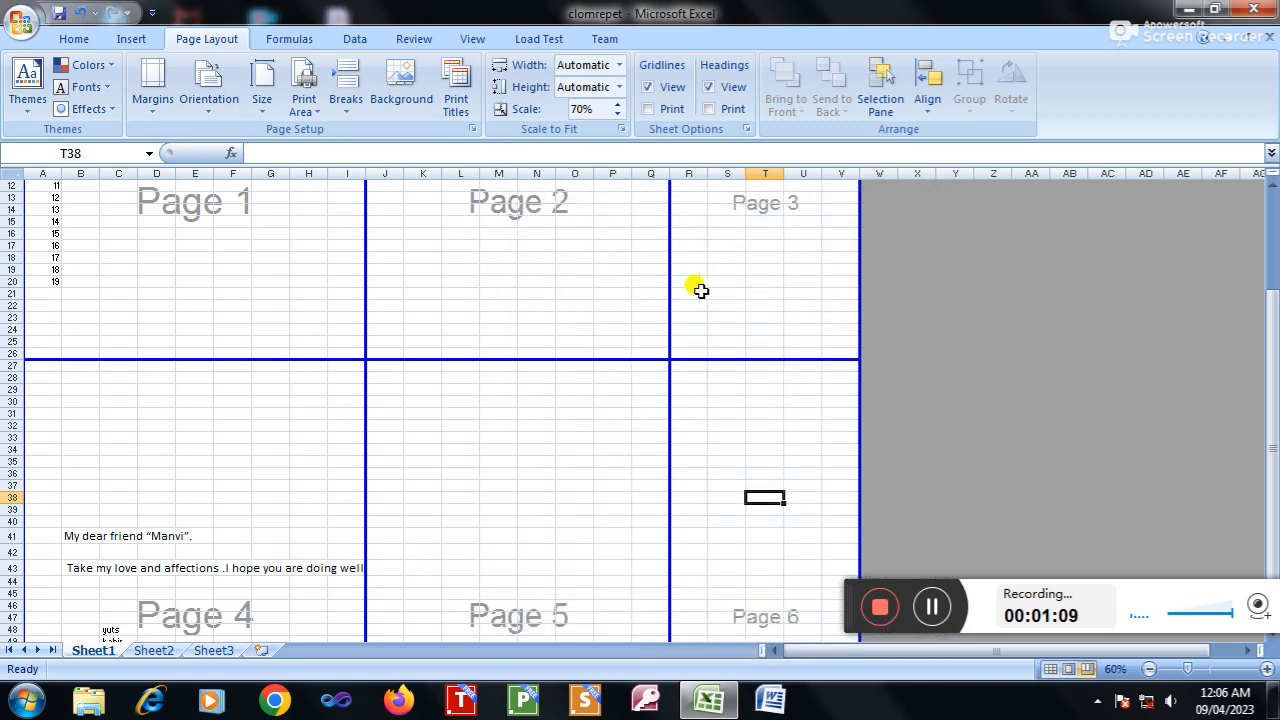
left_click(265, 267)
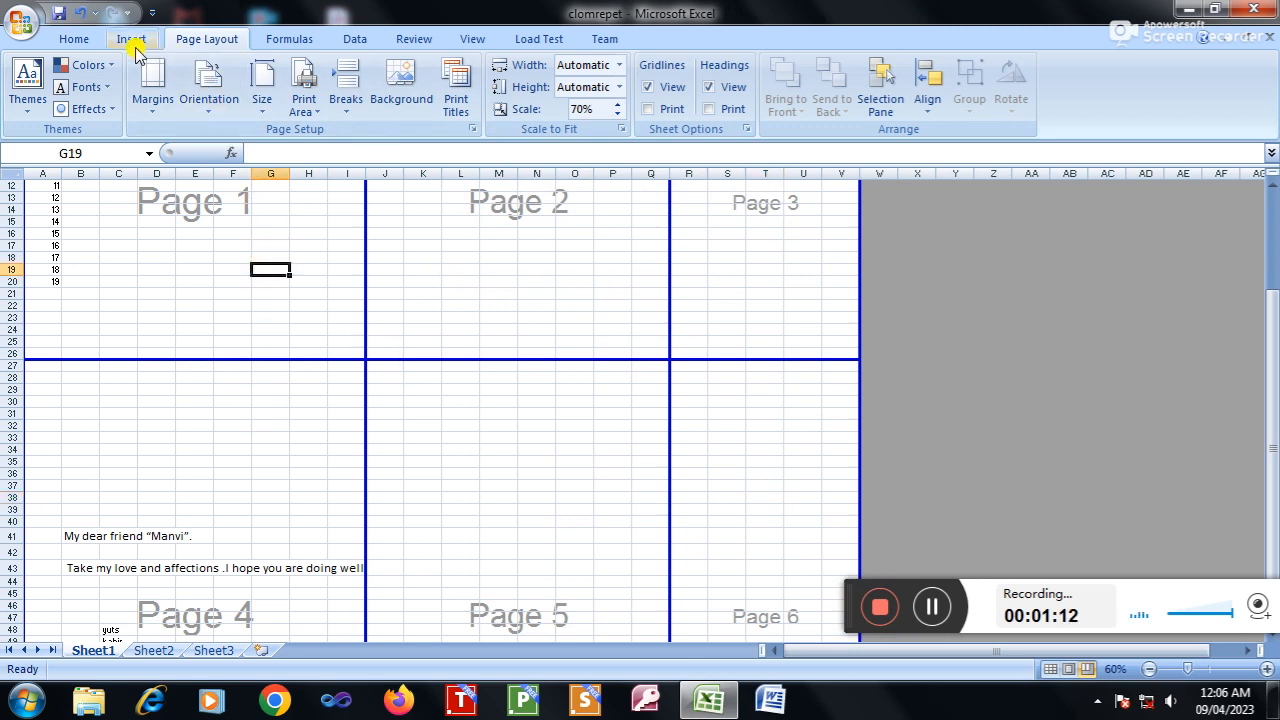
left_click(316, 114)
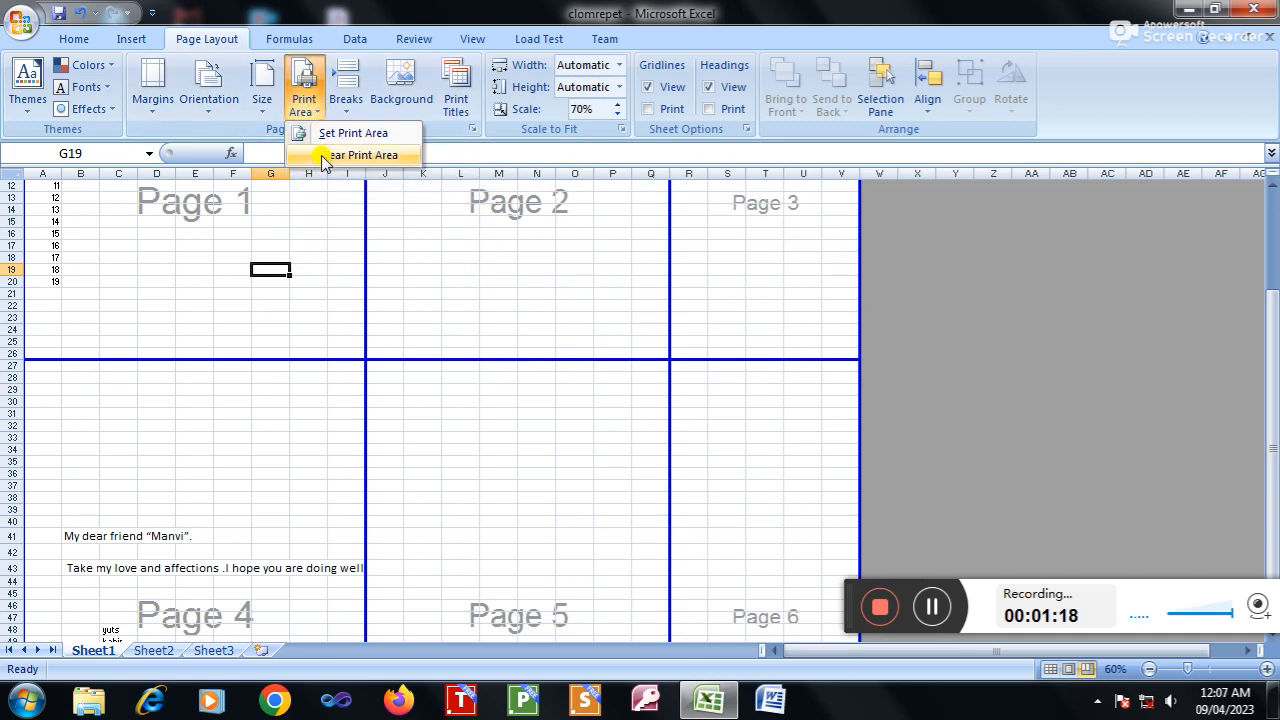
left_click(242, 302)
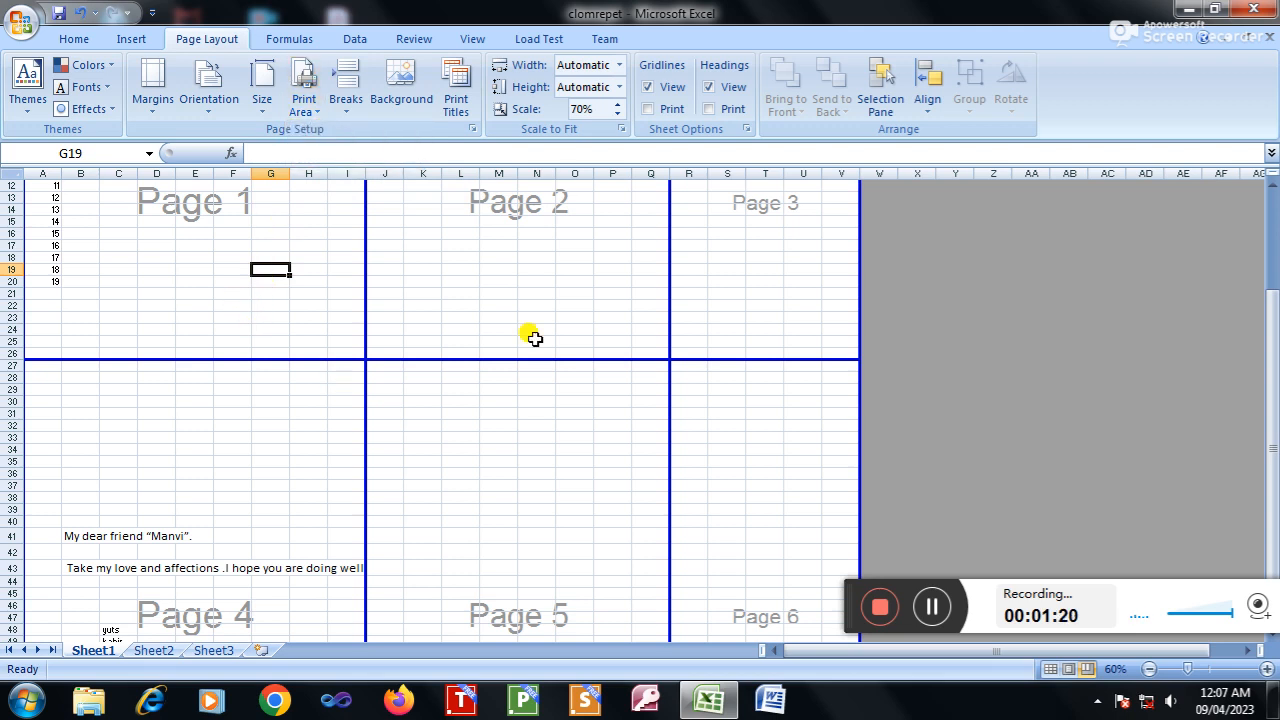
Step: Set the print area of Sheet1 to A1:D11, covering the id, name, rank and basic columns
left_click_drag(1266, 397, 1274, 244)
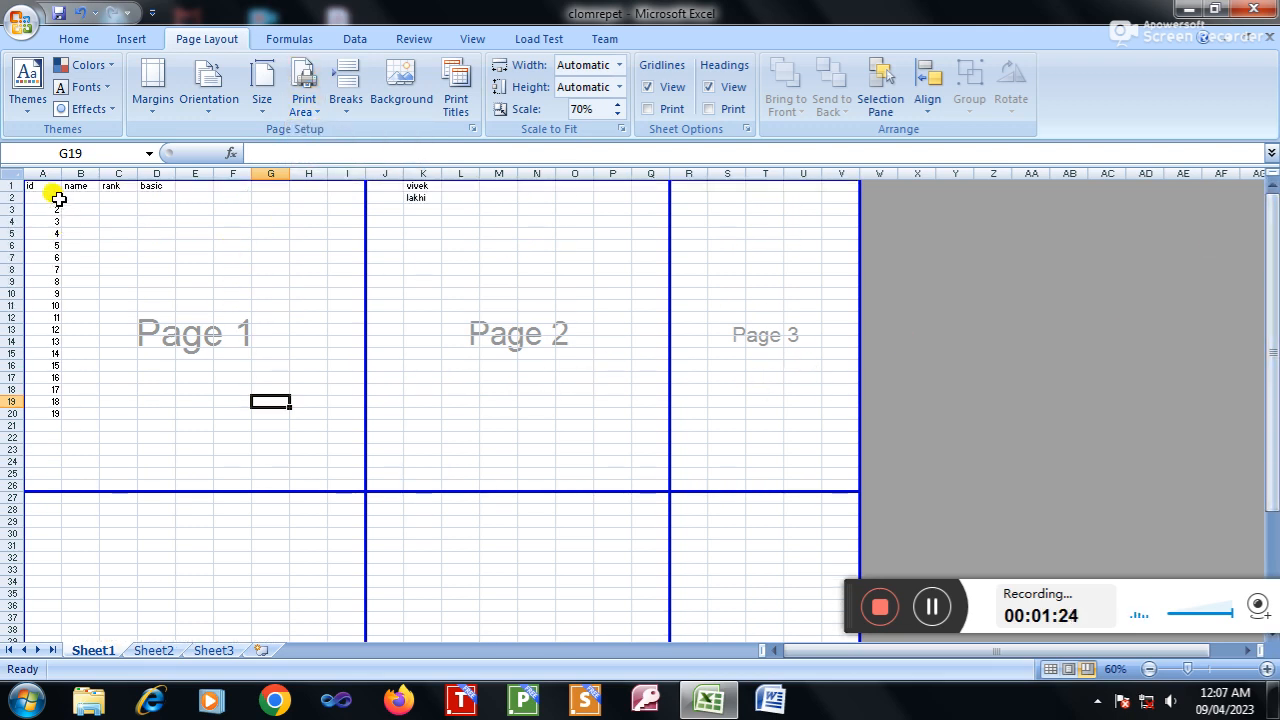
left_click_drag(32, 190, 170, 308)
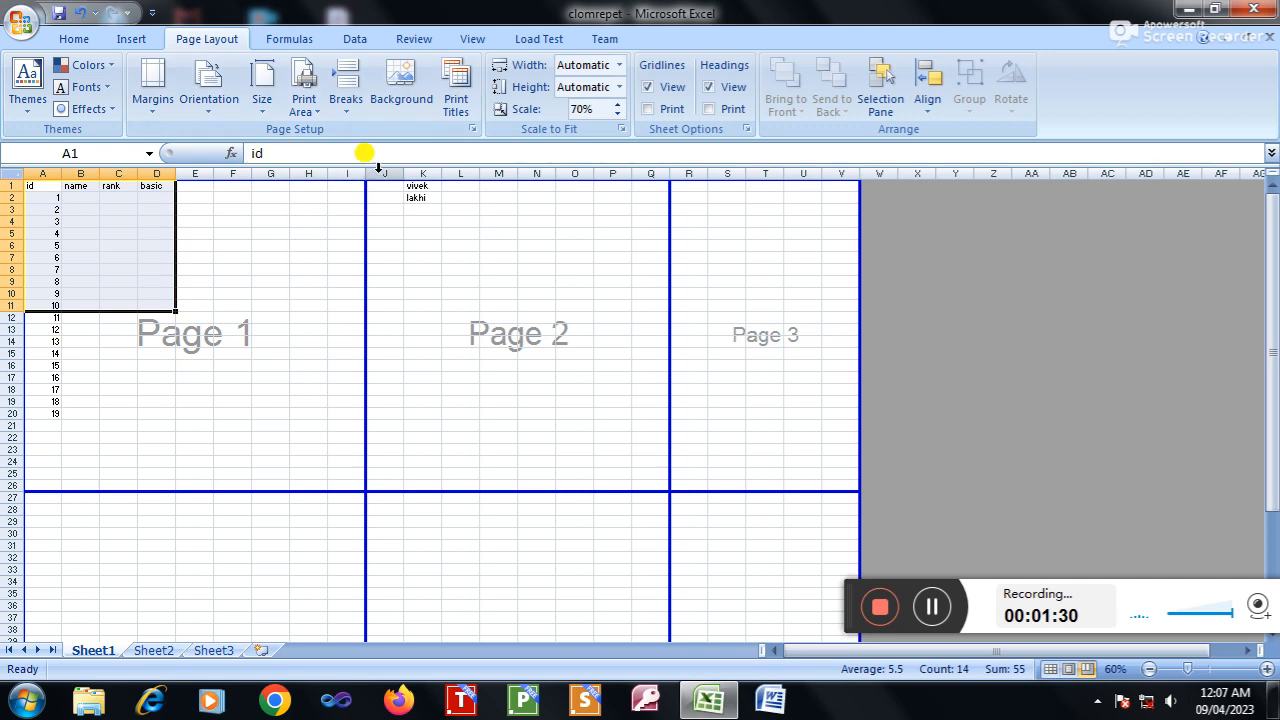
left_click(318, 112)
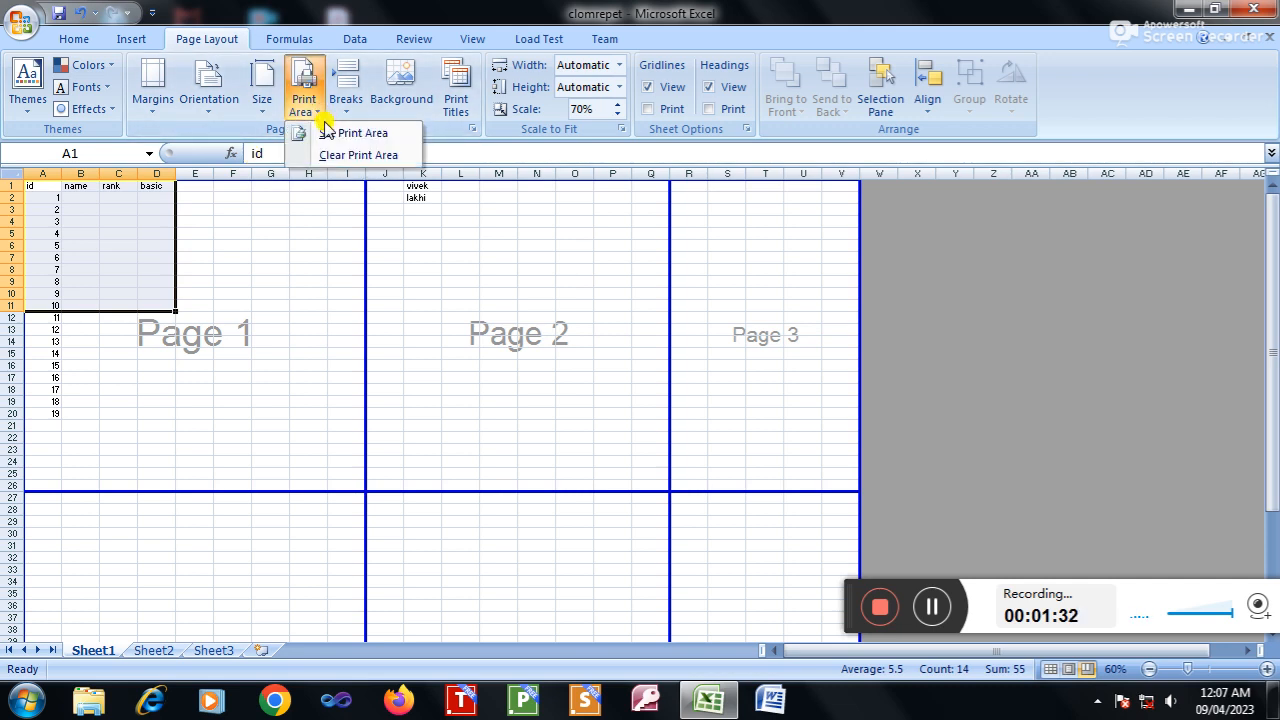
left_click(331, 132)
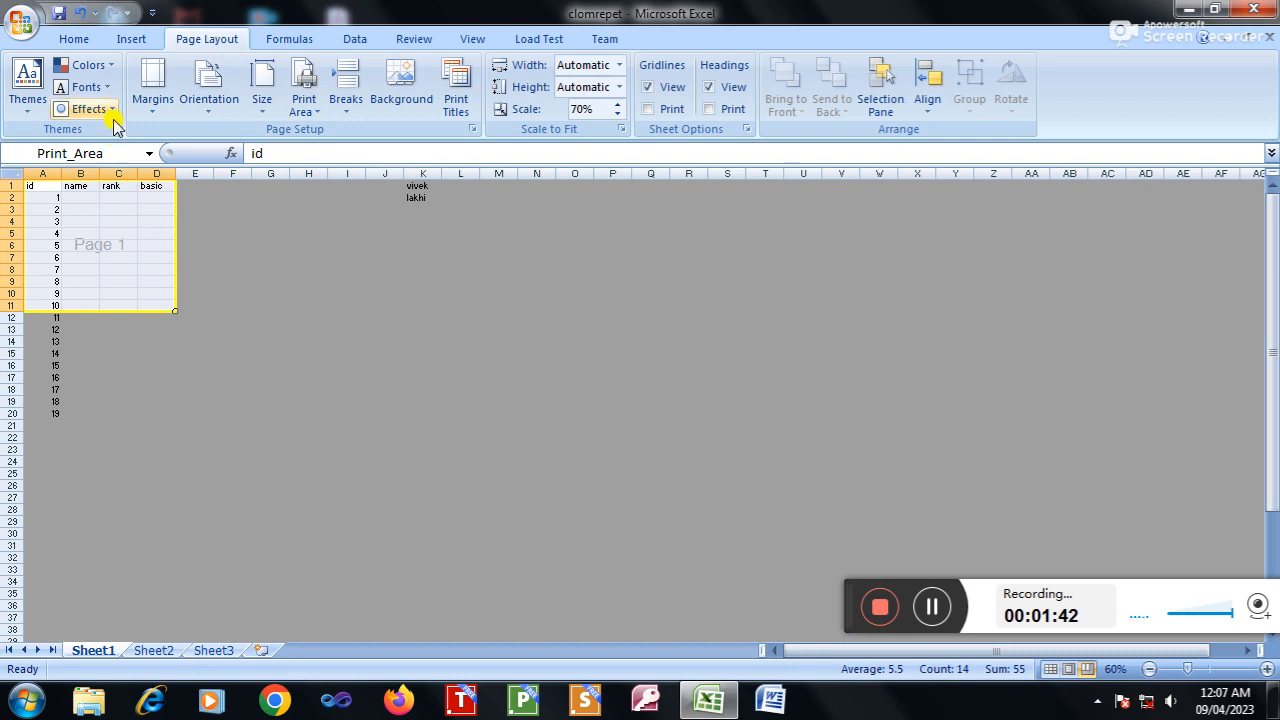
Step: Preview the print area as a printed page, zoom in on the table, and close the preview
left_click(22, 22)
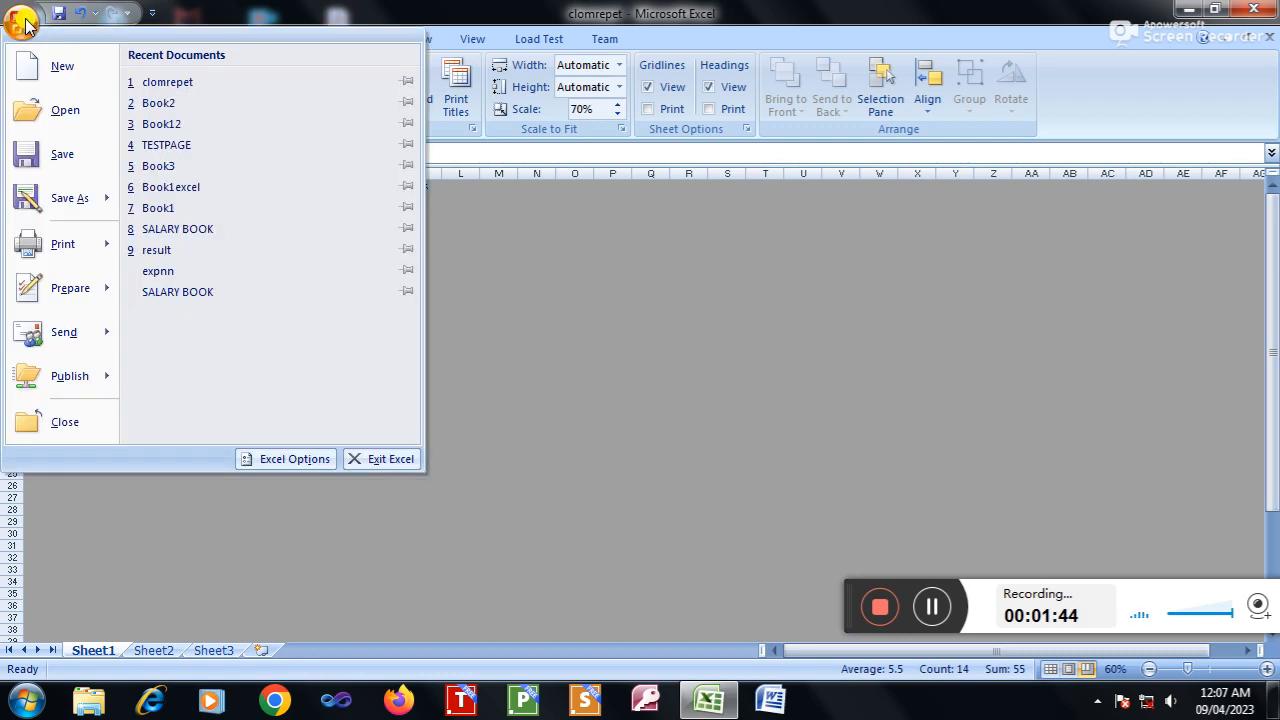
mouse_move(84, 264)
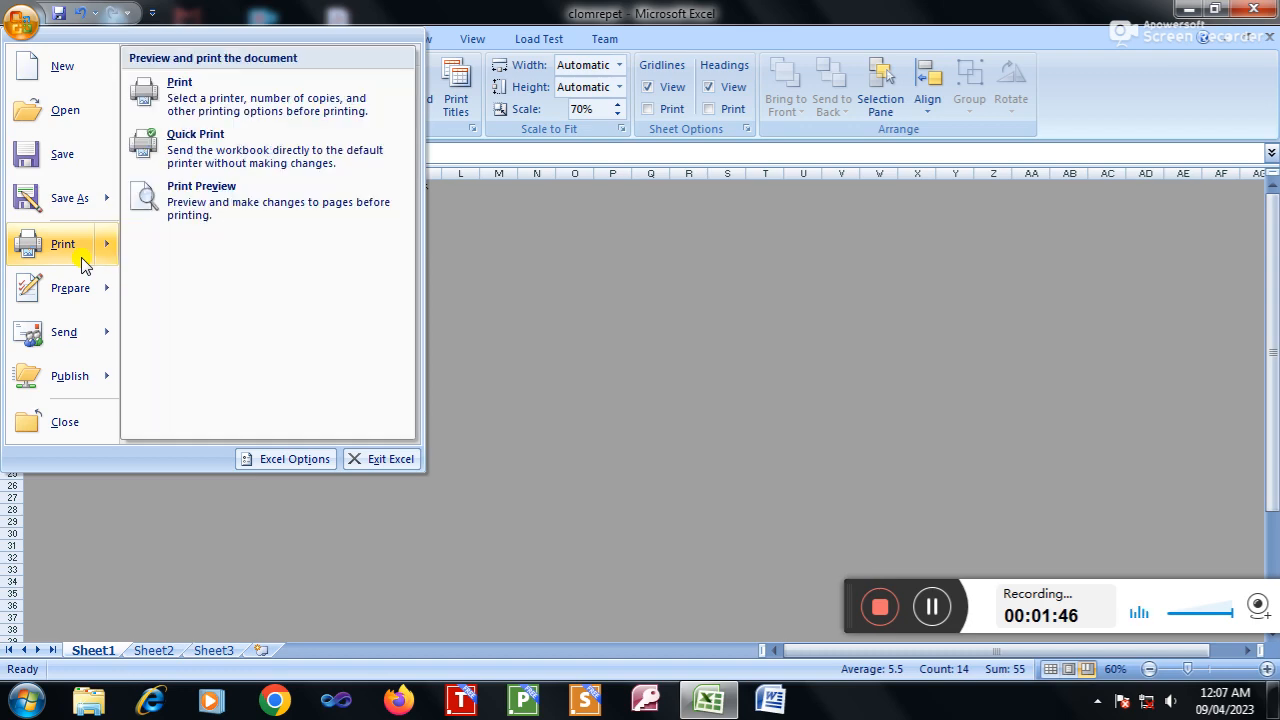
left_click(199, 200)
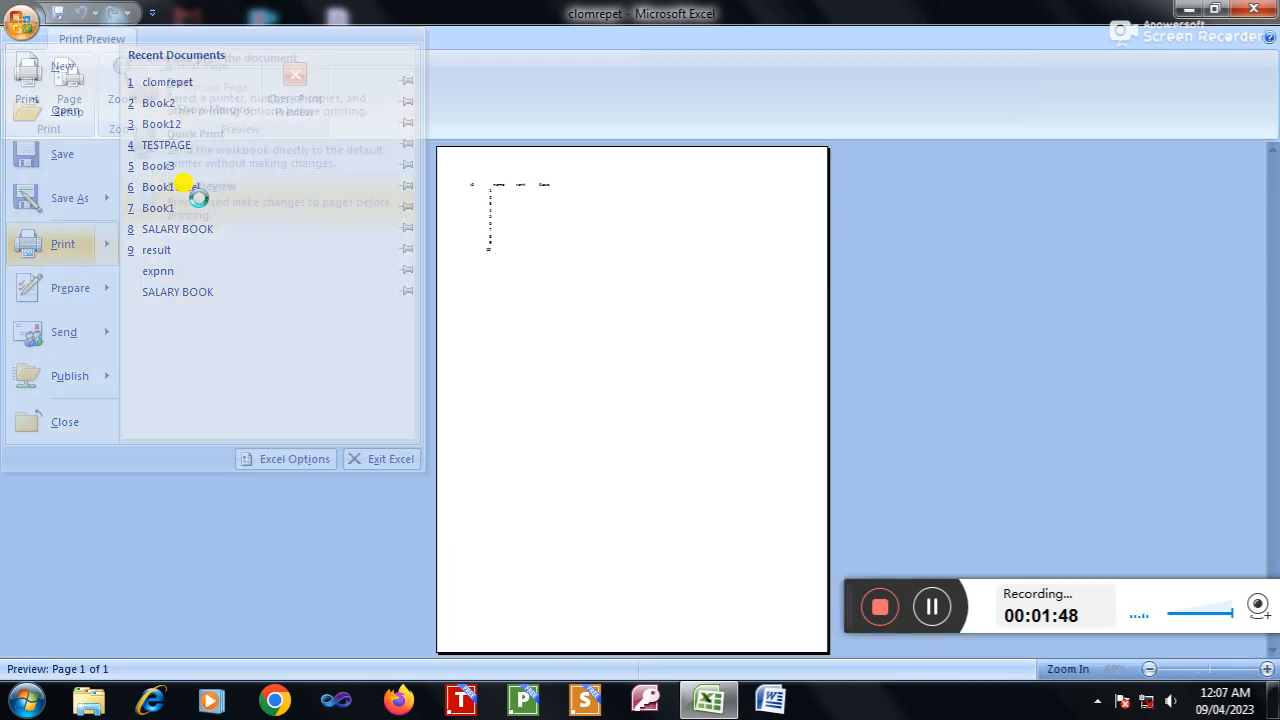
left_click(515, 214)
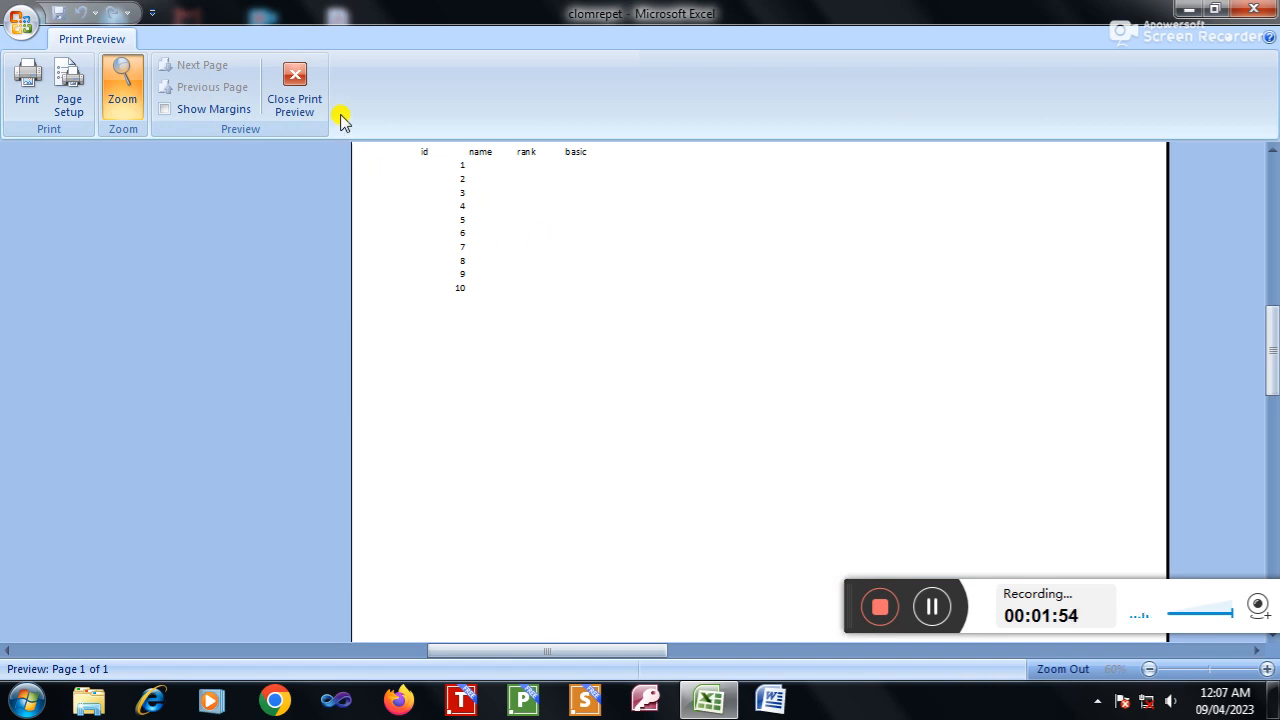
left_click(303, 106)
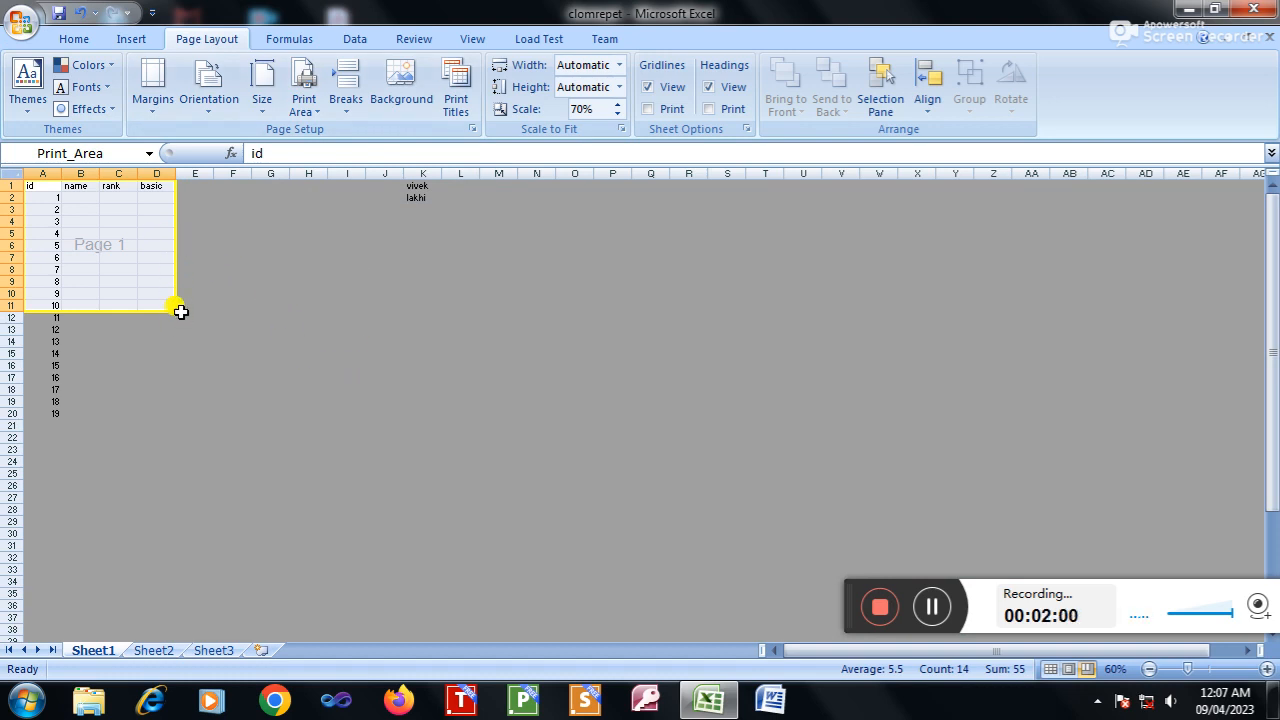
Step: Extend the print area's page boundary to column F and row 14, covering A1:F14
left_click_drag(178, 307, 254, 300)
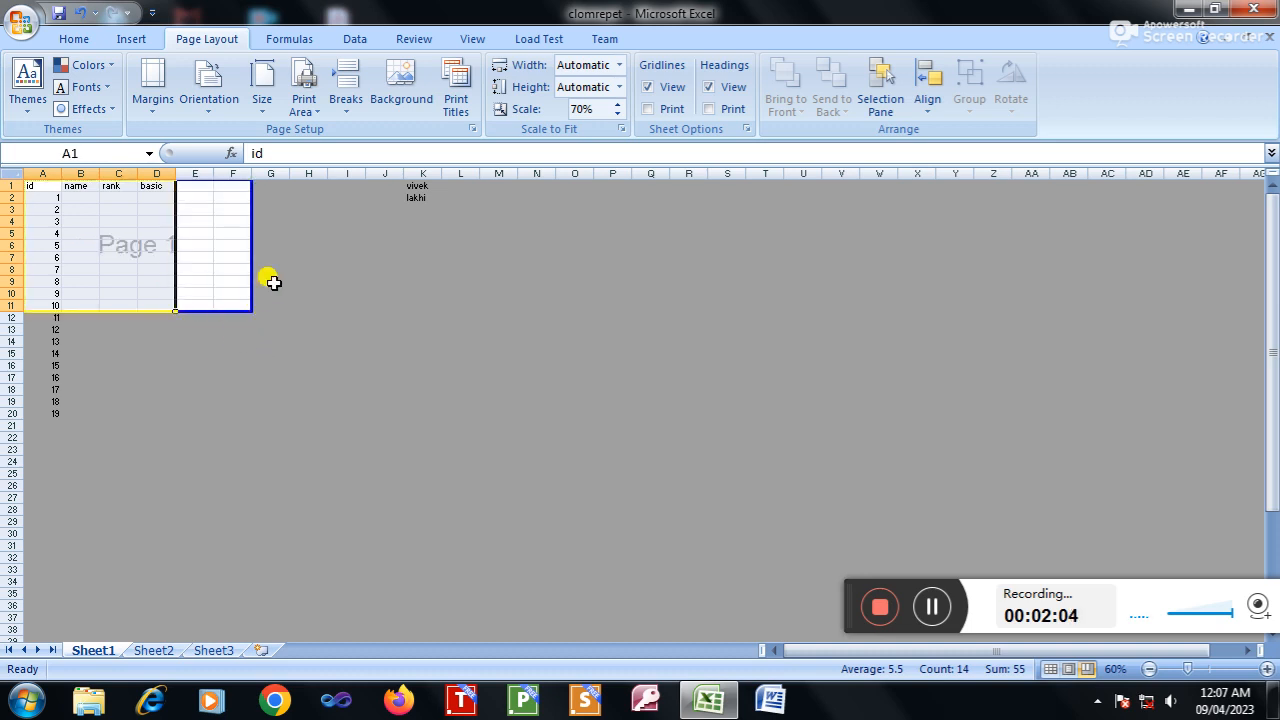
left_click_drag(246, 313, 309, 343)
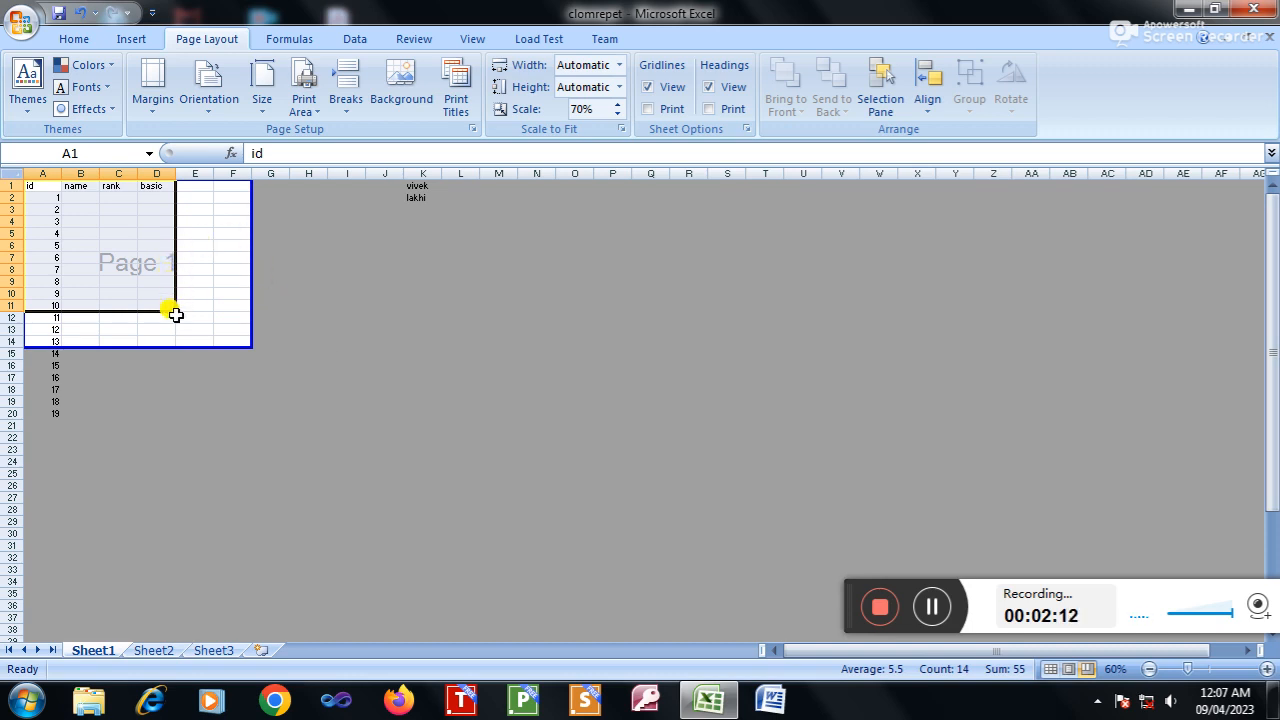
Step: Fill the contents of A1:D11 across to column M
left_click_drag(176, 312, 497, 348)
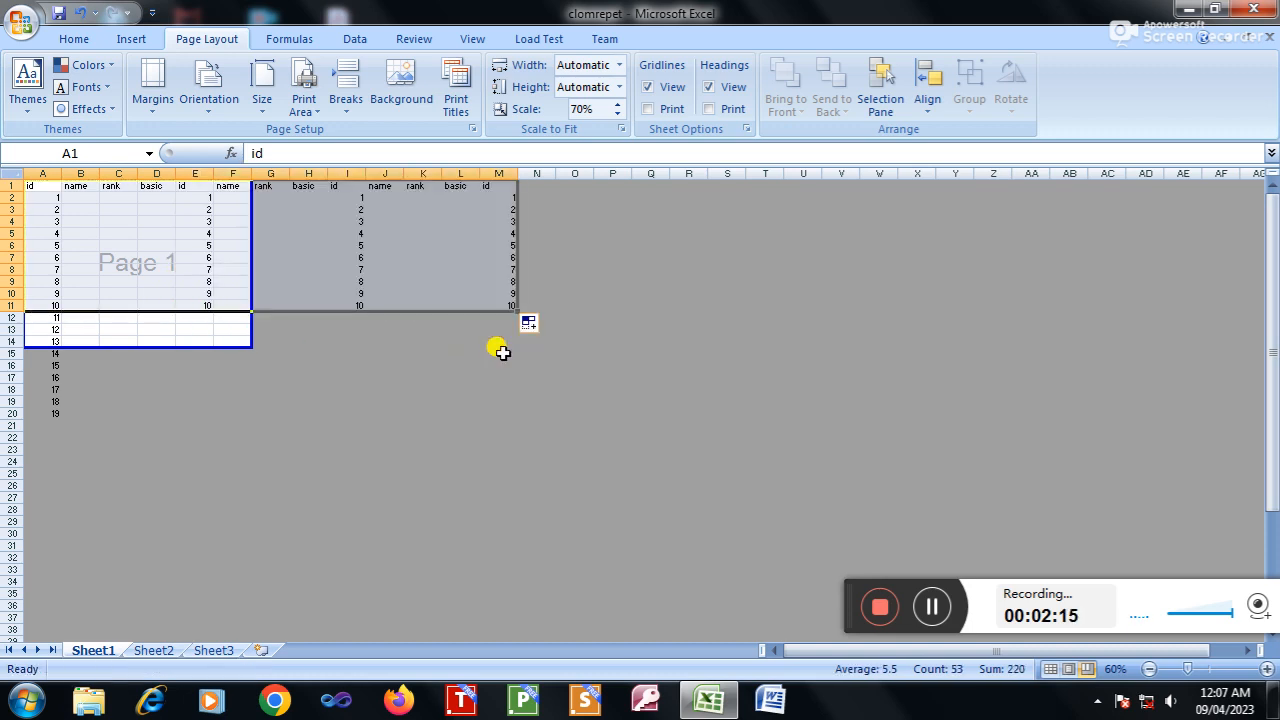
left_click(268, 387)
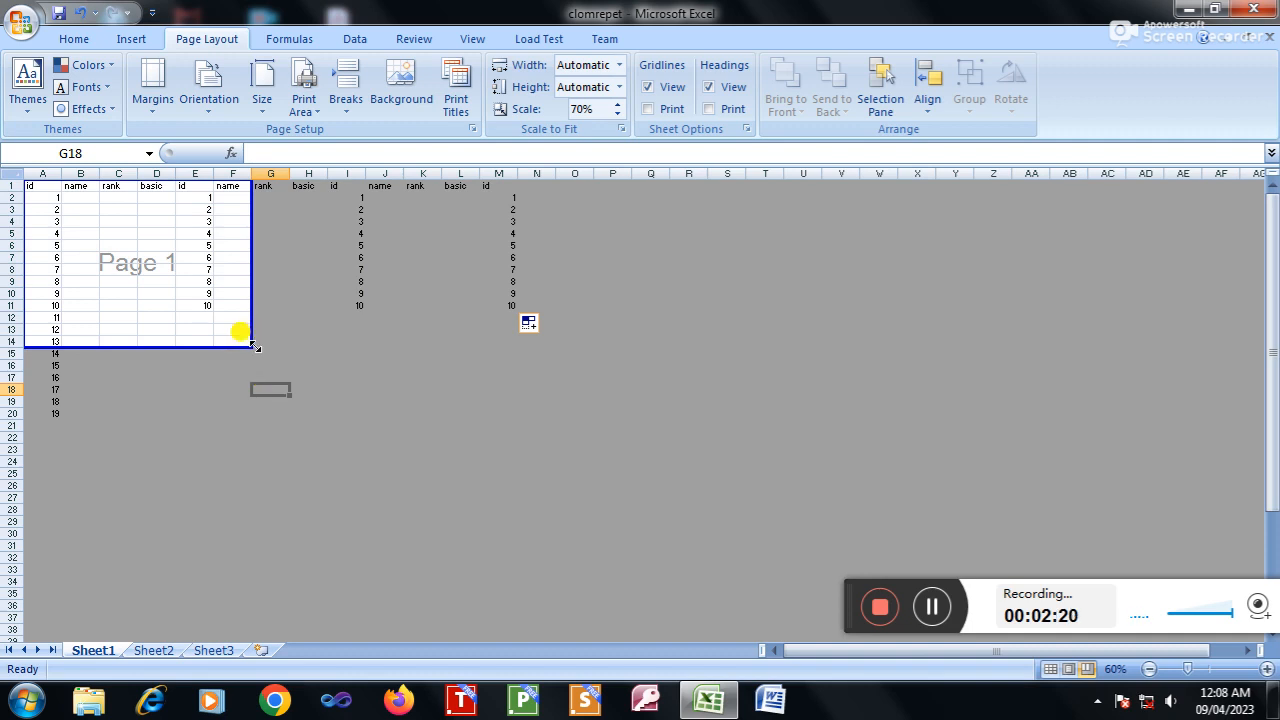
Step: Extend the print area's page boundary to column M and row 15, and check the result in Print Preview
left_click_drag(253, 344, 496, 352)
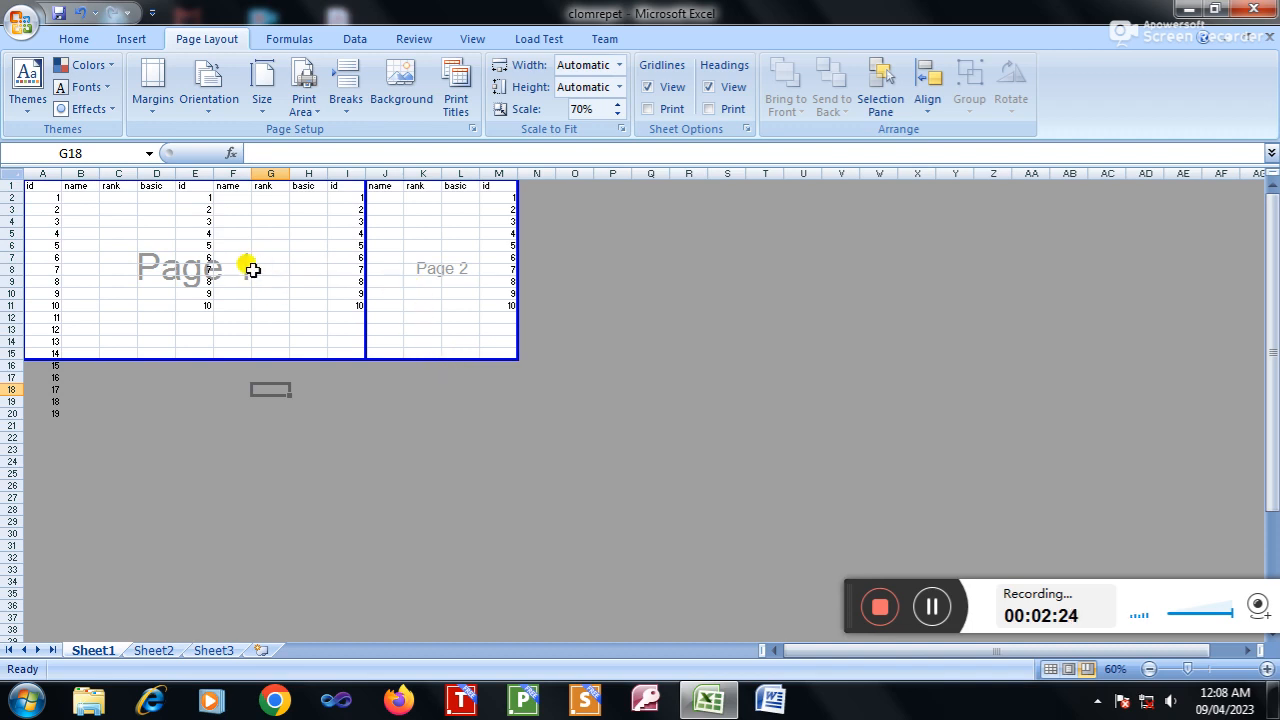
left_click(38, 22)
mouse_move(65, 262)
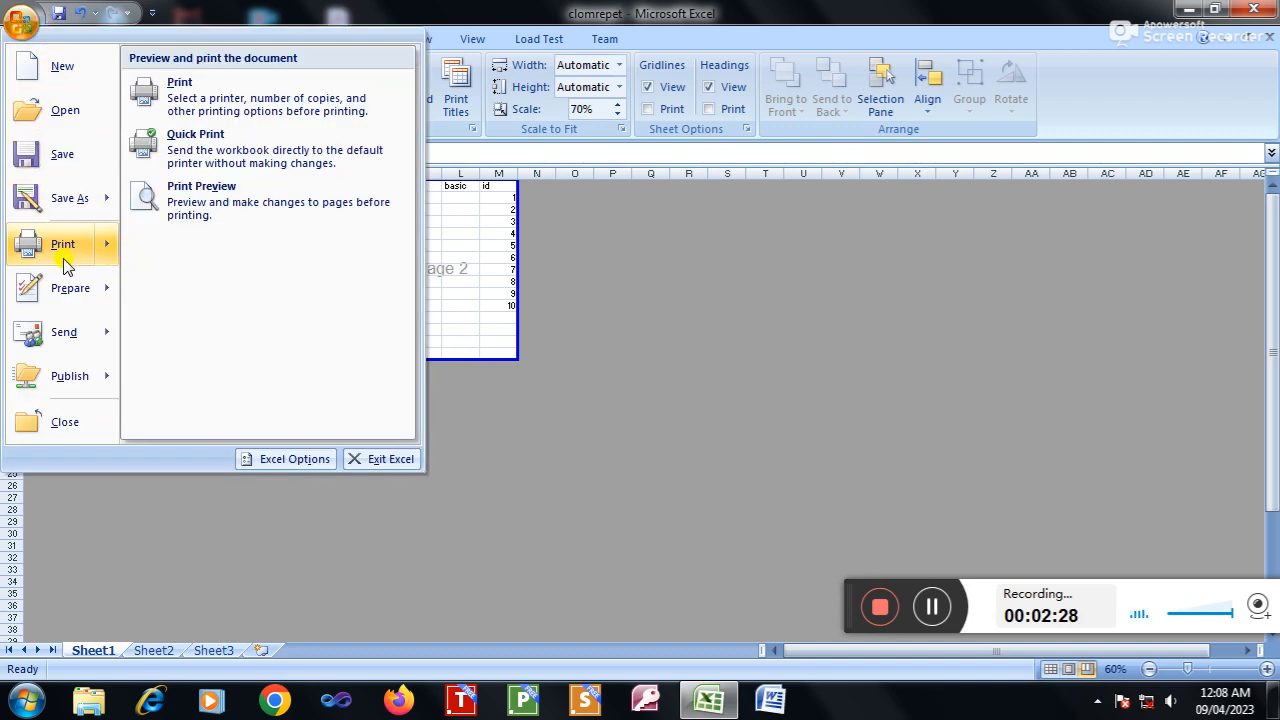
left_click(236, 203)
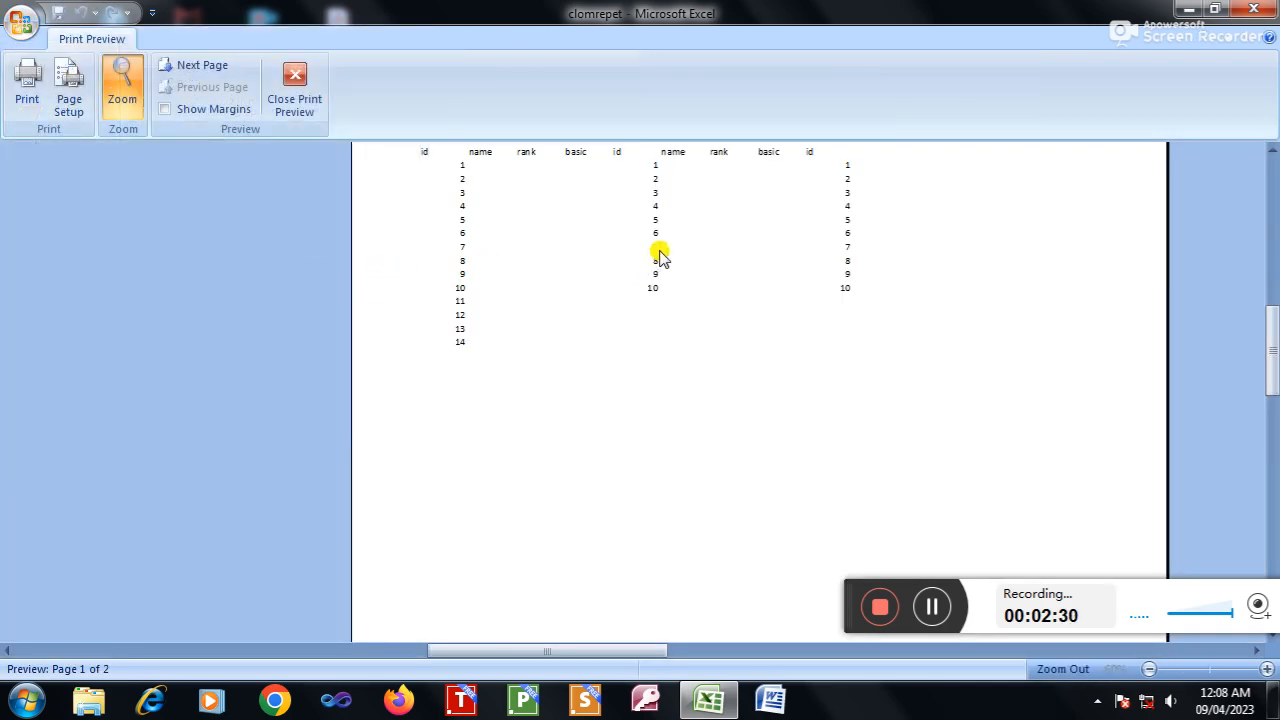
left_click(708, 184)
left_click(566, 229)
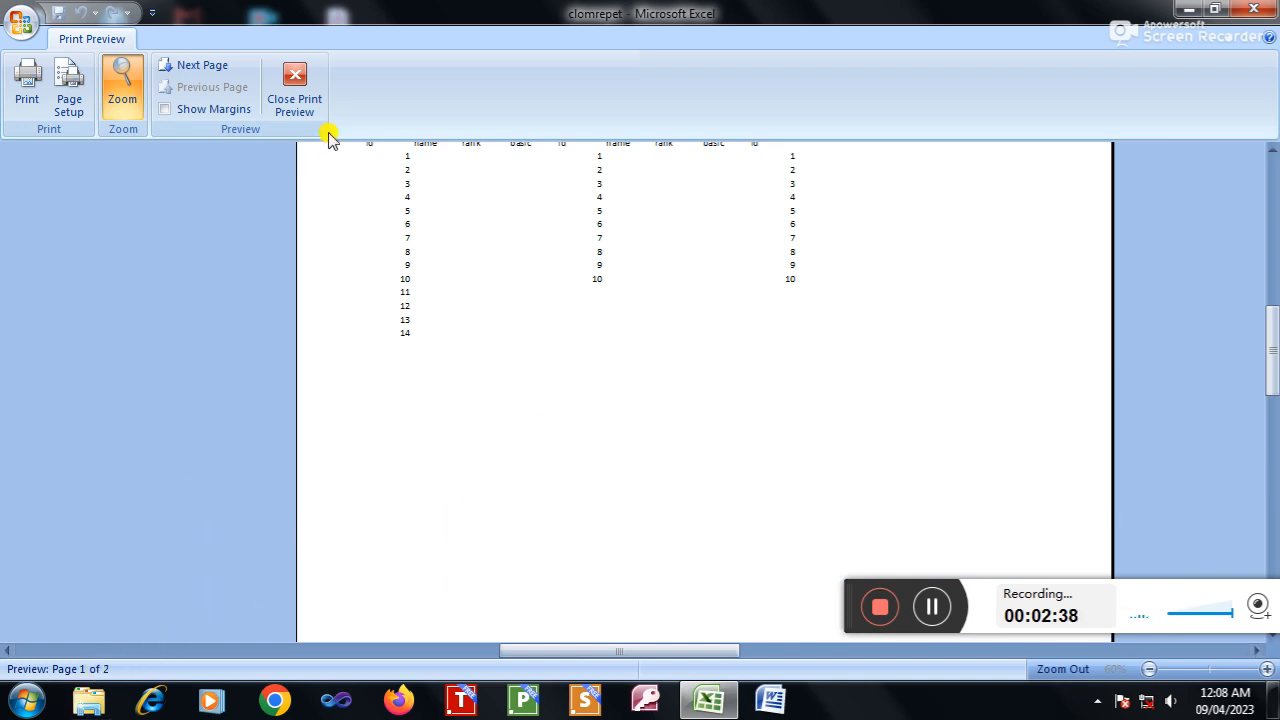
left_click(309, 109)
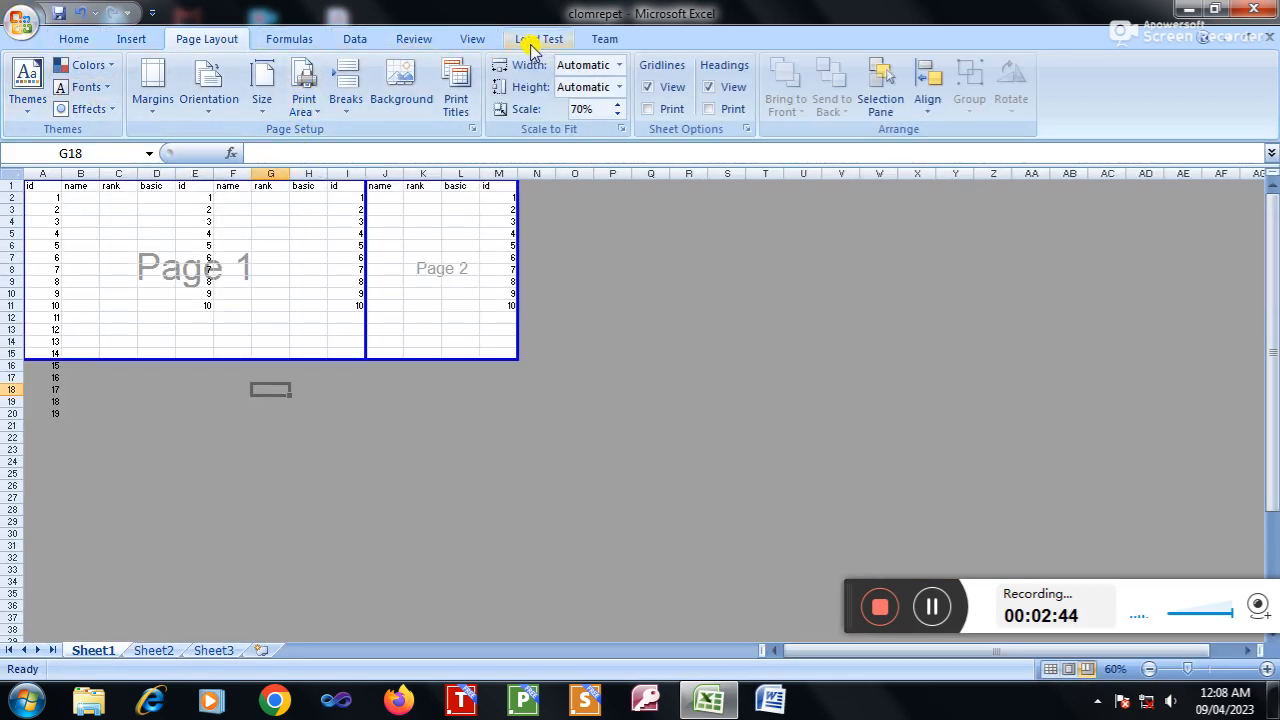
Step: Switch Sheet1 to Normal view and examine the dashed page boundaries around the print area
left_click(458, 40)
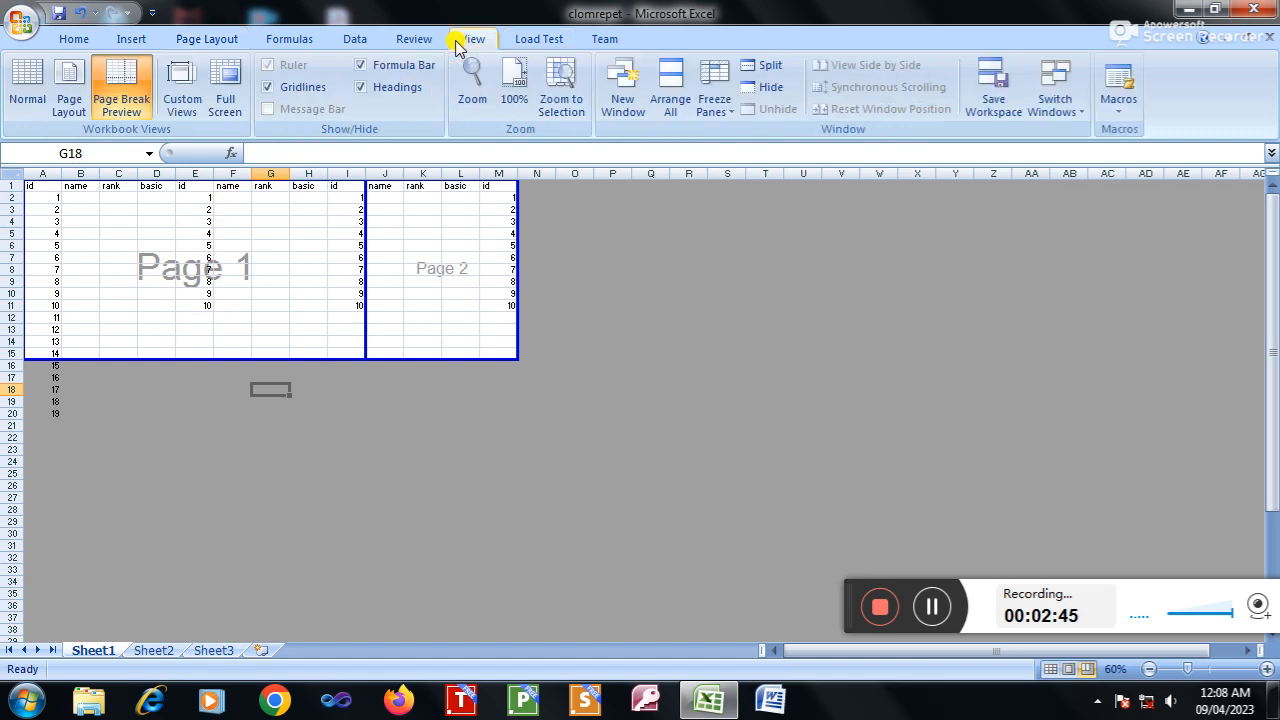
left_click(41, 107)
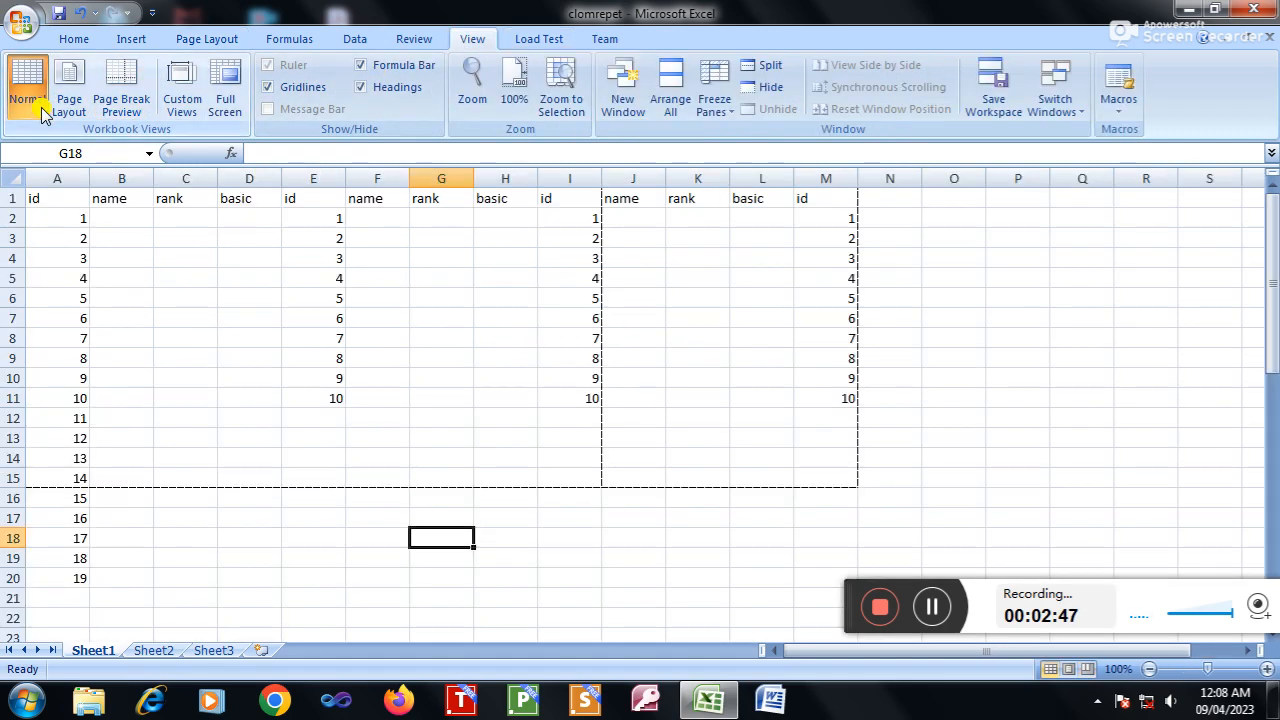
left_click(633, 572)
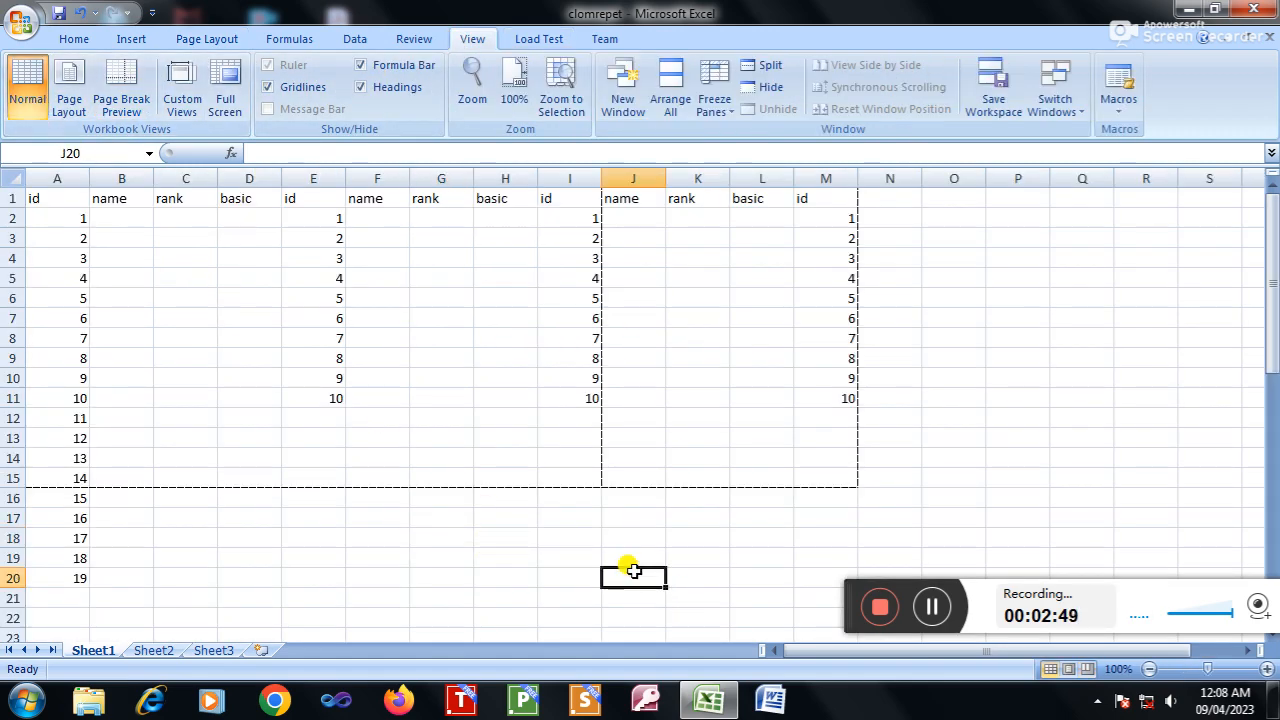
left_click(430, 492)
left_click(860, 480)
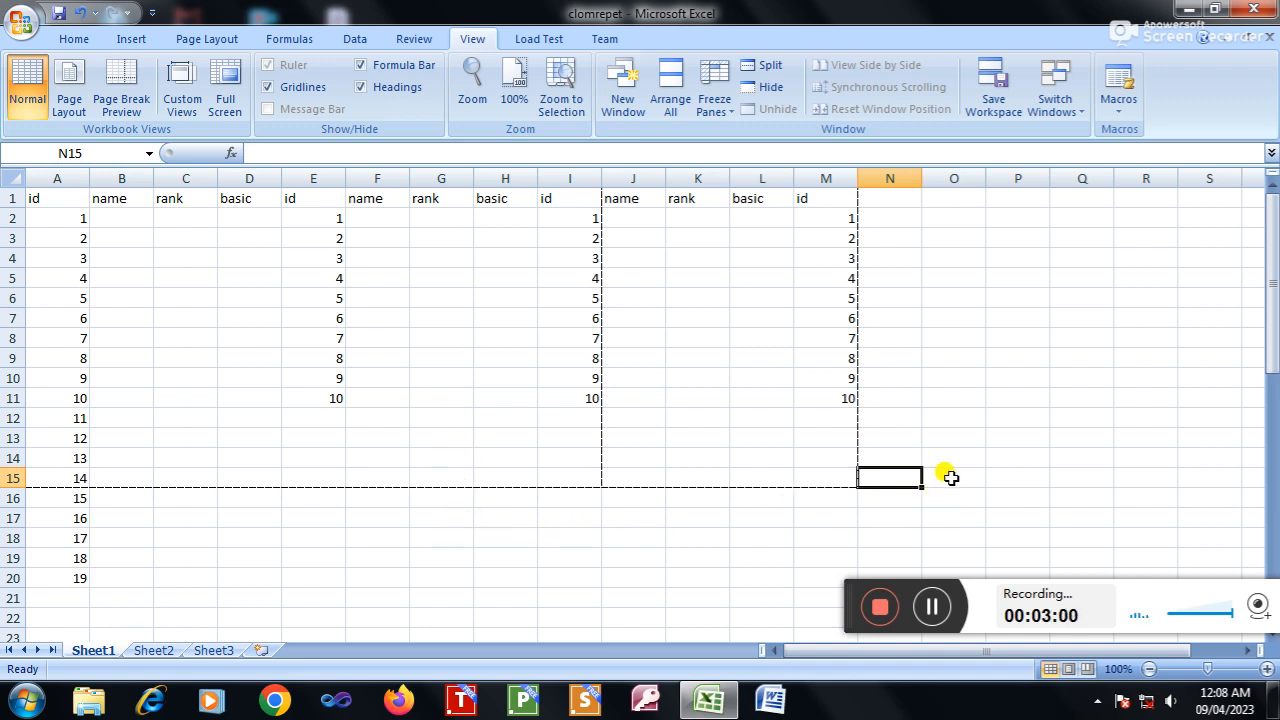
left_click(1069, 414)
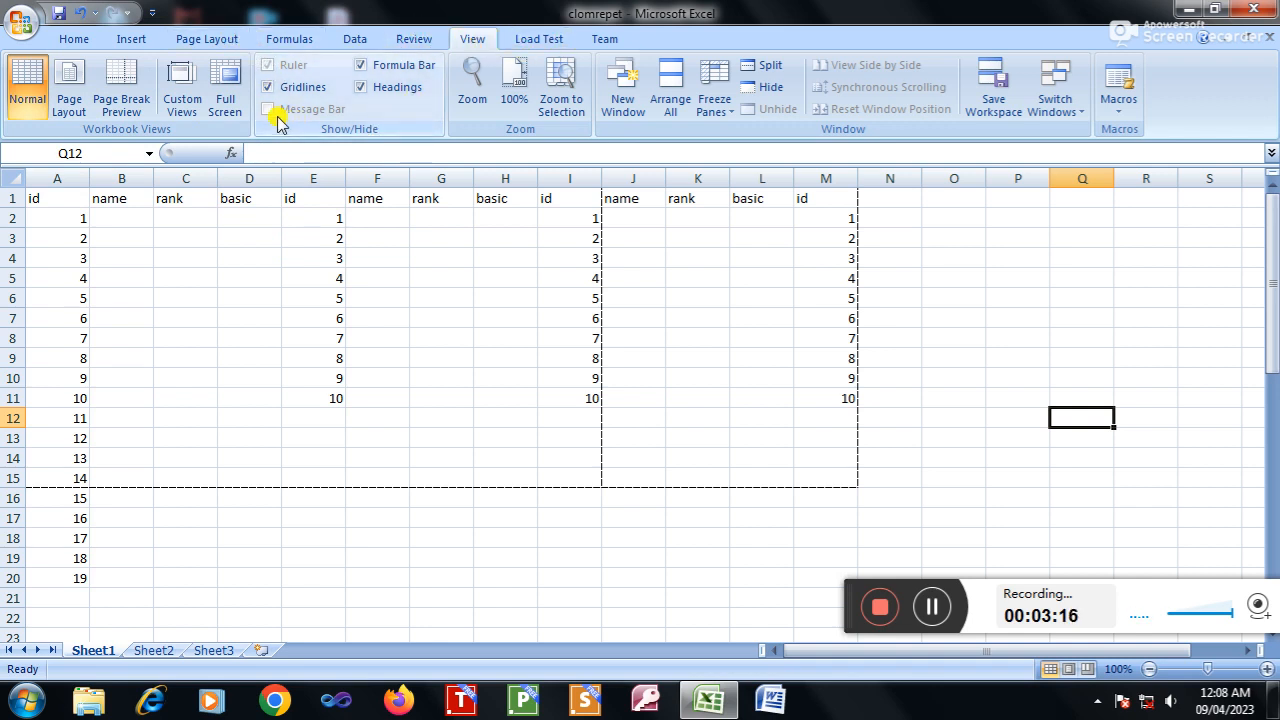
Step: Return to Page Break Preview and set the sheet's page order to "Down, then over"
left_click(124, 101)
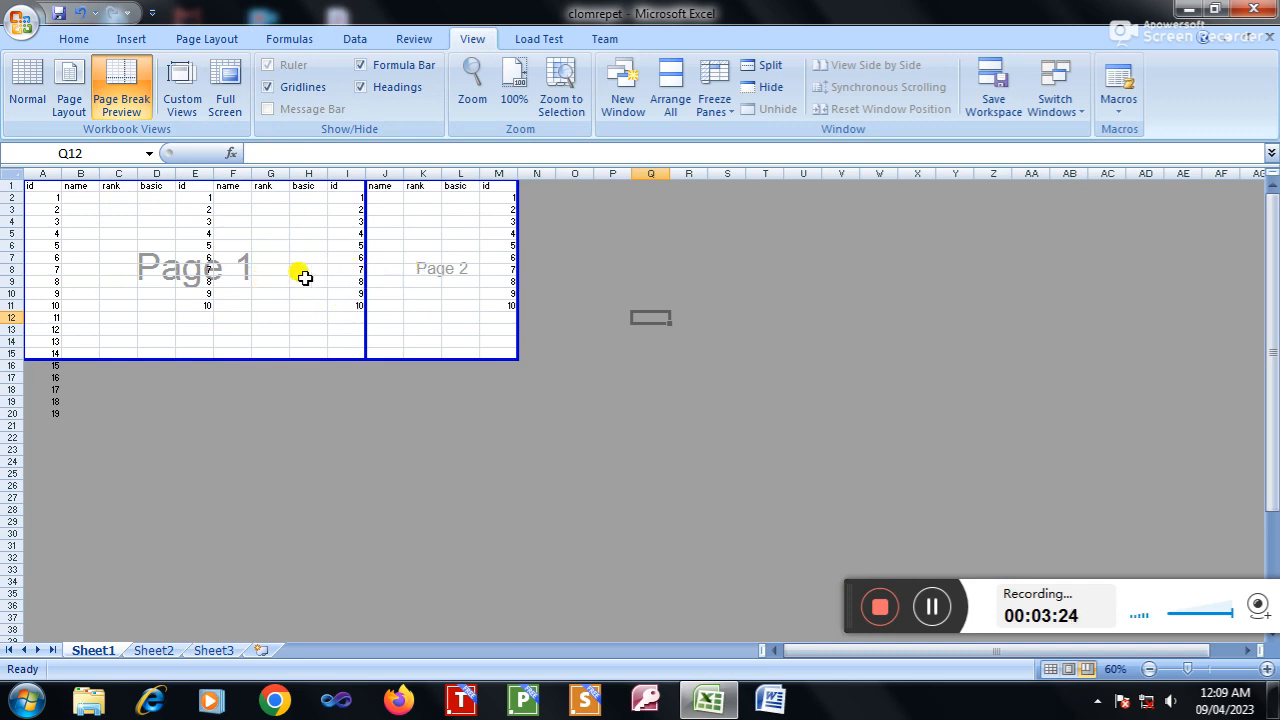
left_click(414, 283)
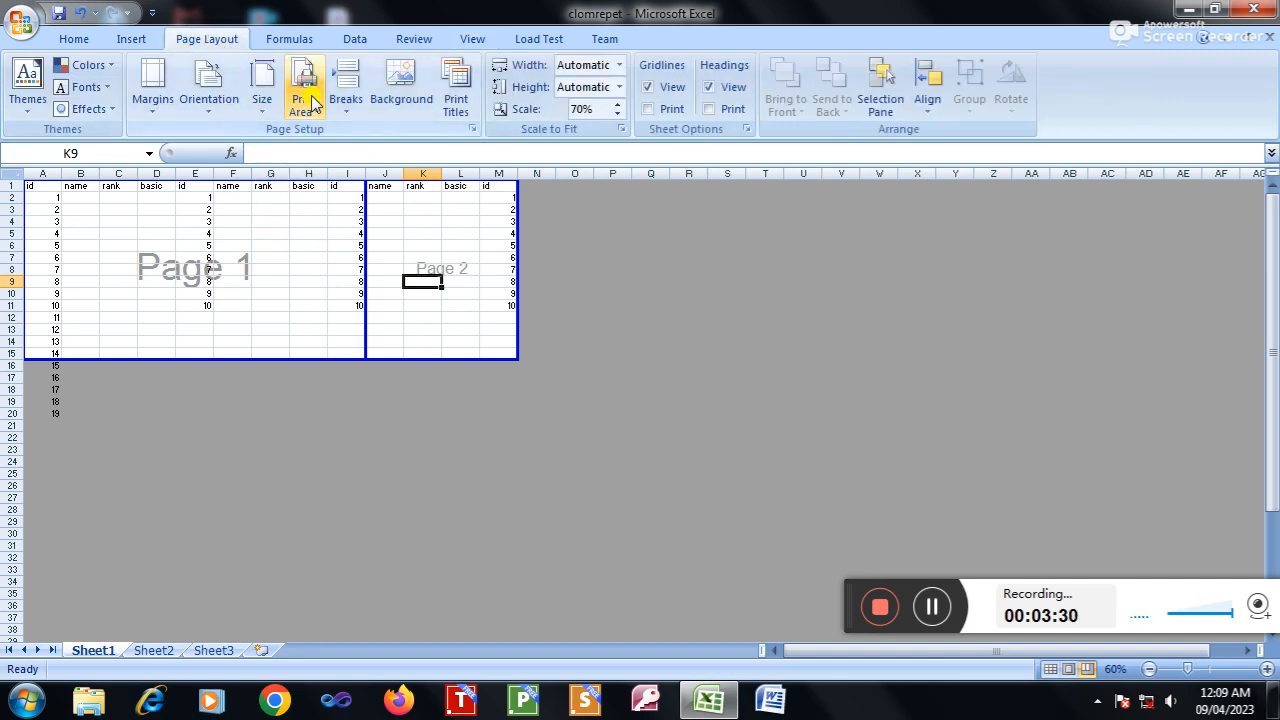
left_click(472, 129)
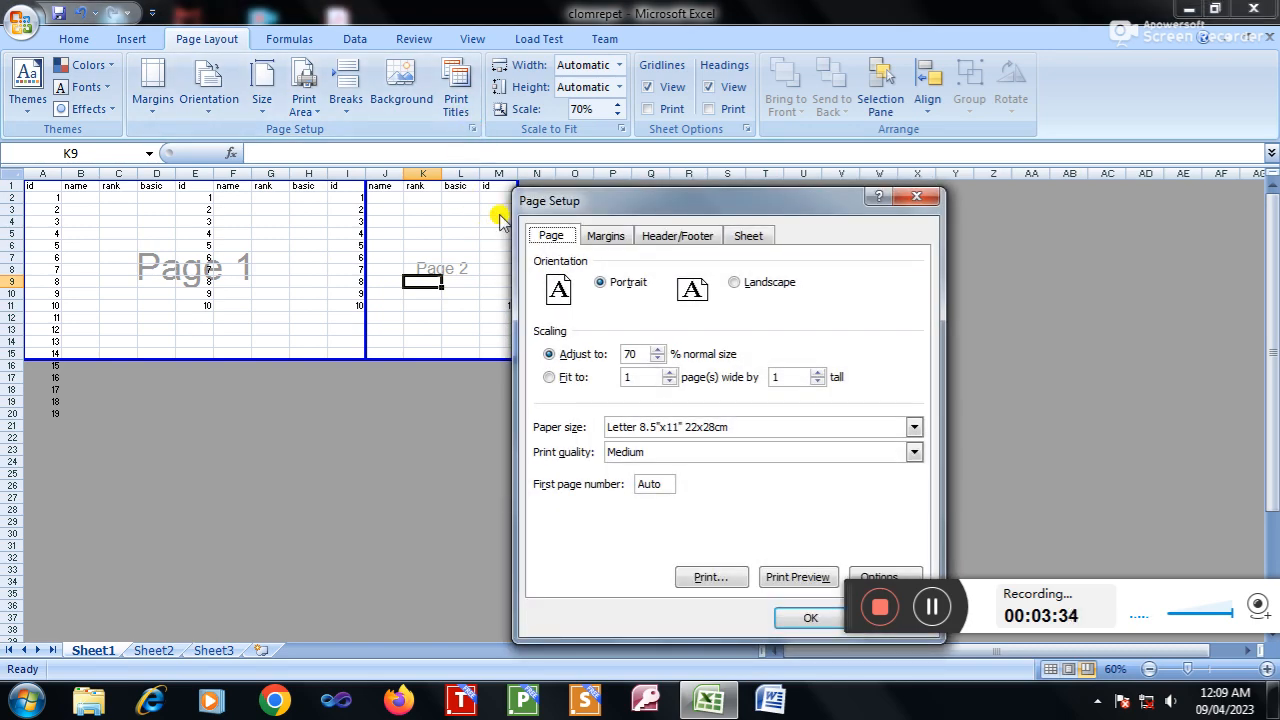
left_click(771, 238)
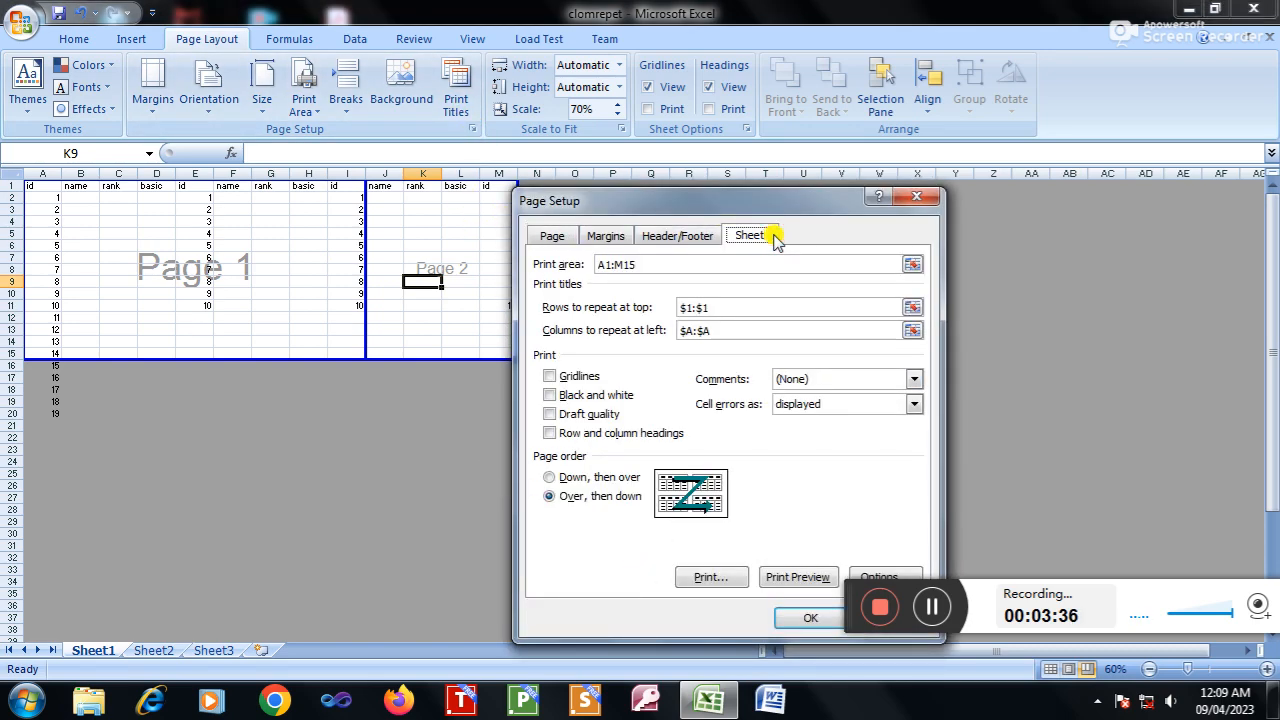
left_click(588, 480)
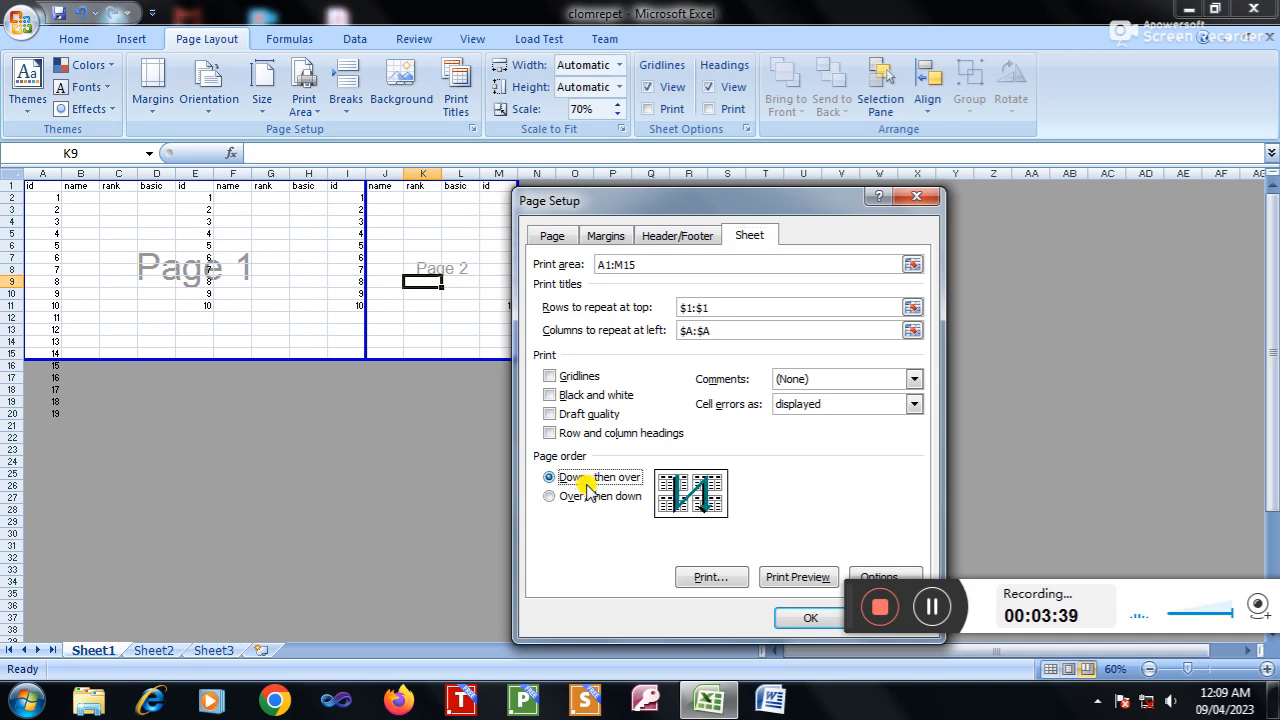
left_click(779, 617)
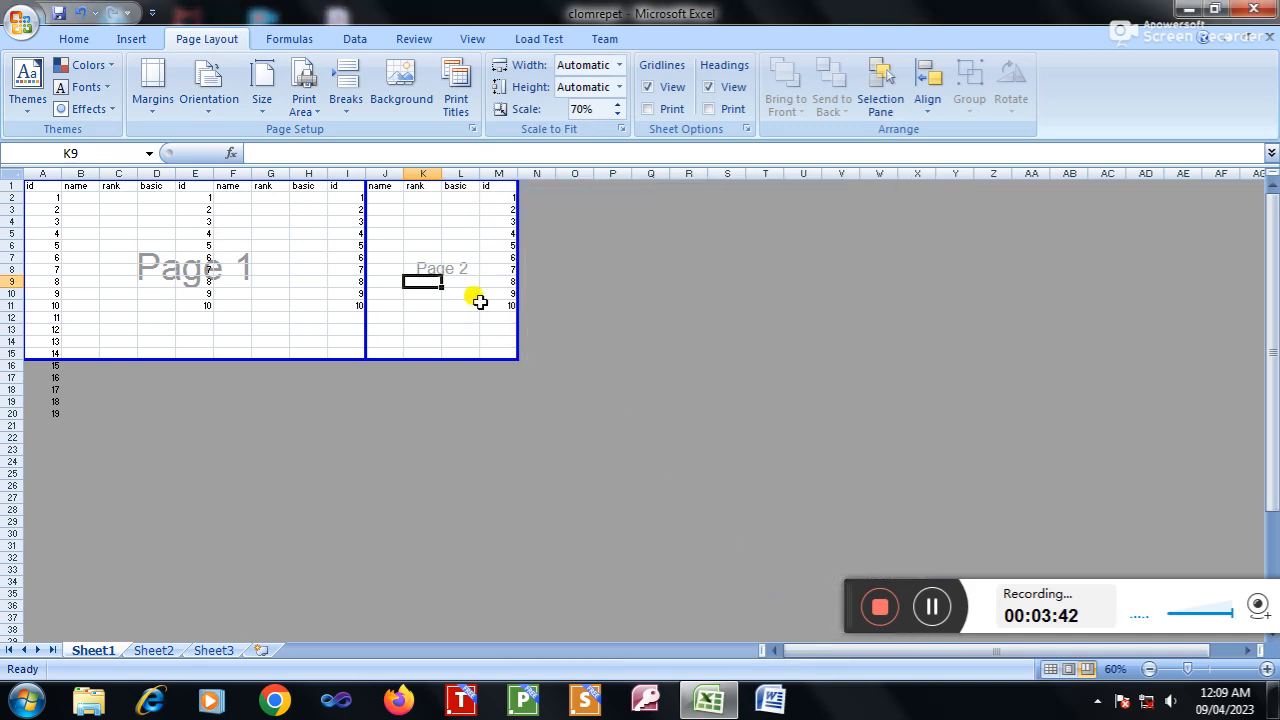
Step: Switch the page order to "Over, then down" and back to "Down, then over" to compare the two options
left_click(295, 424)
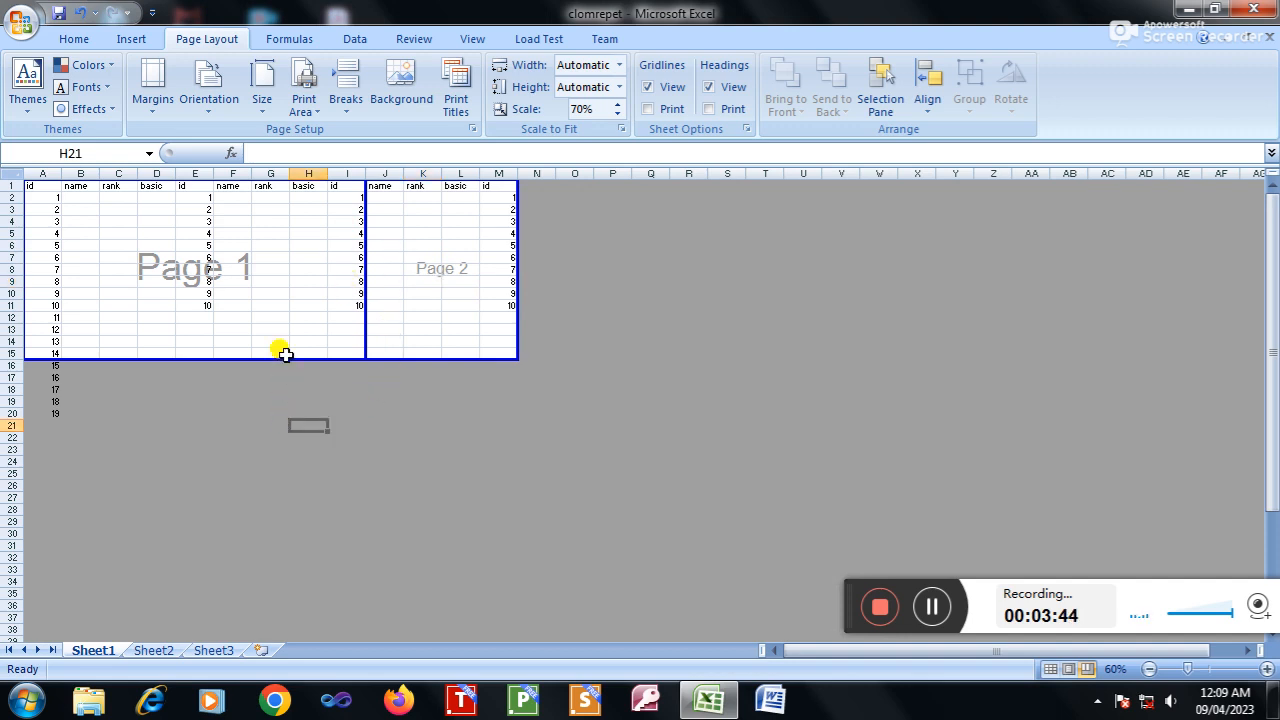
left_click(284, 266)
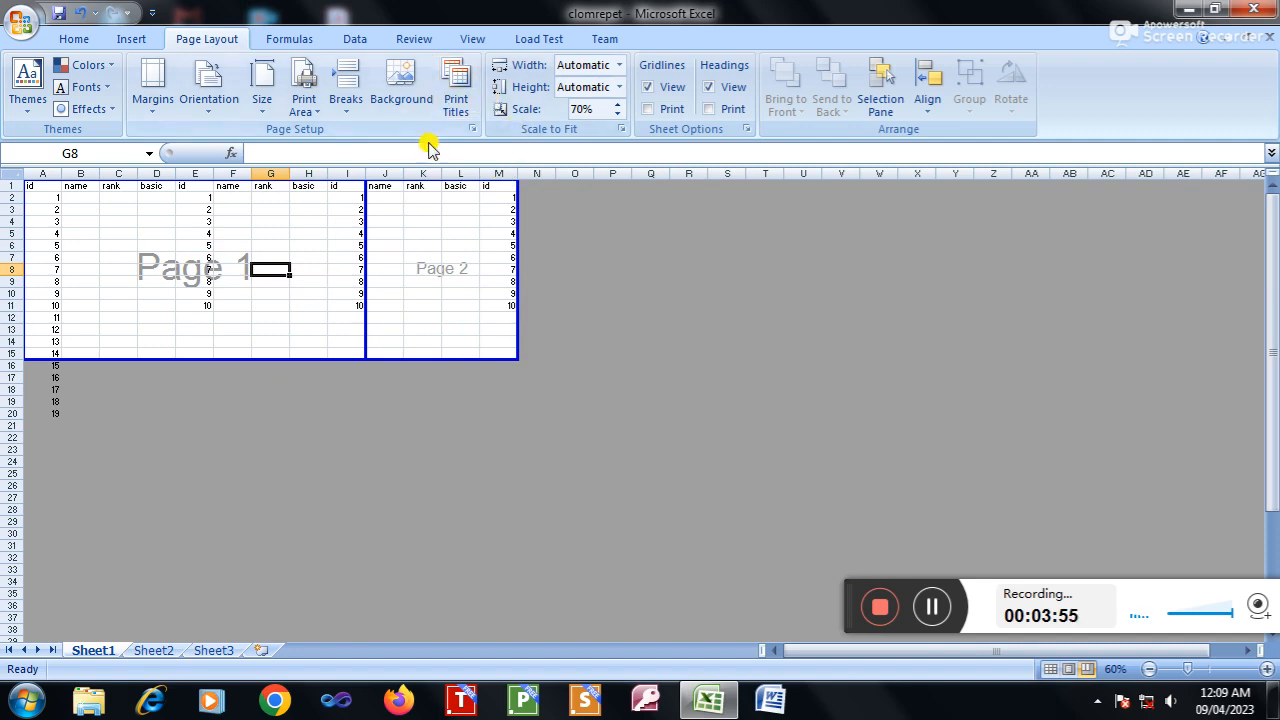
left_click(472, 132)
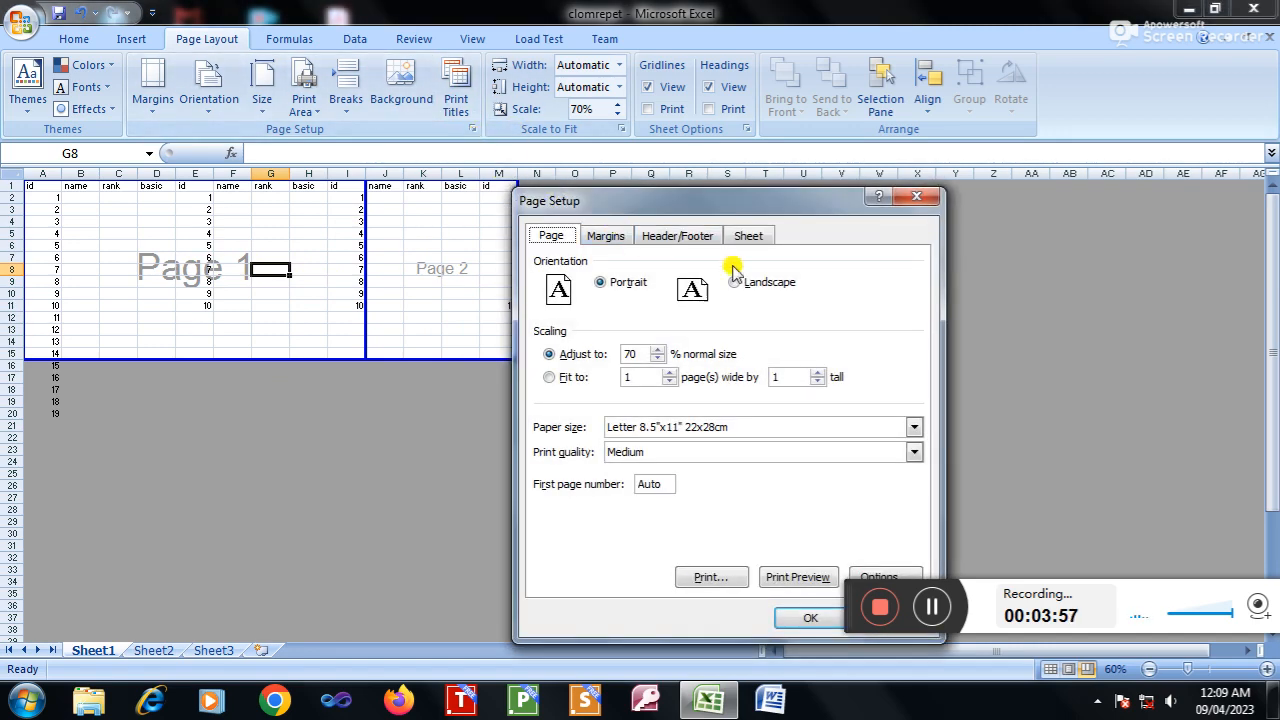
left_click(760, 244)
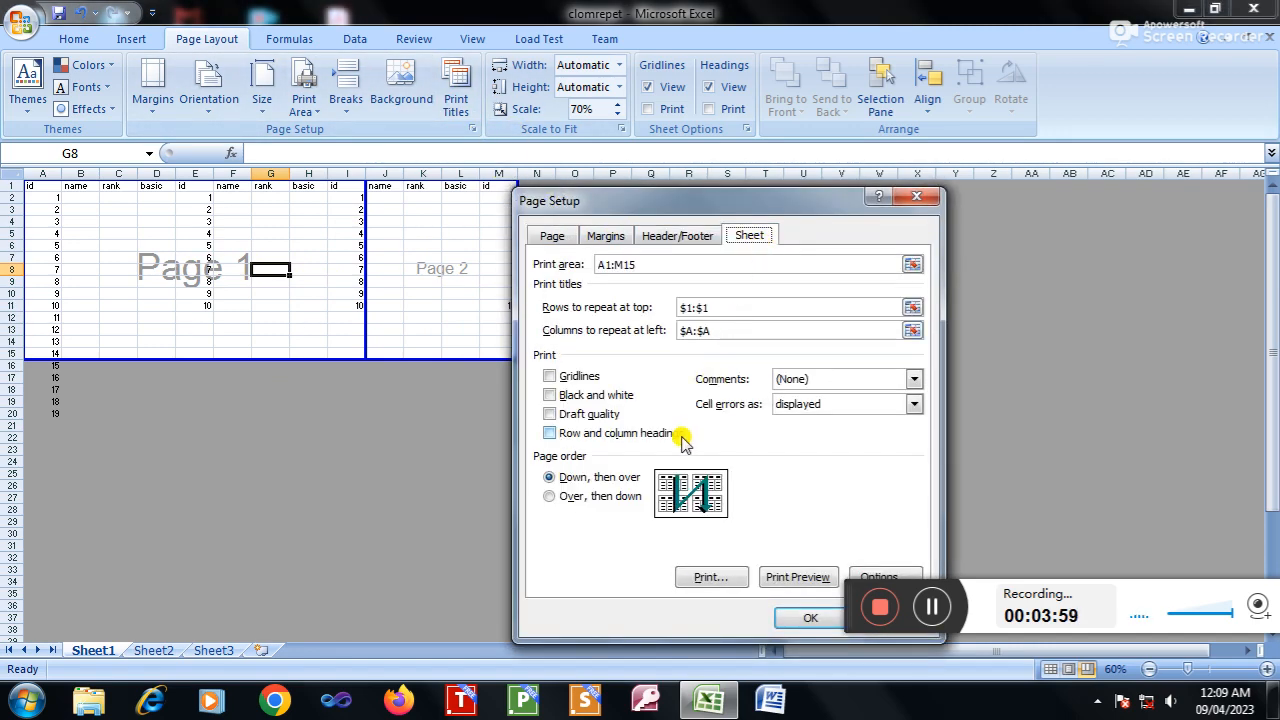
left_click(561, 500)
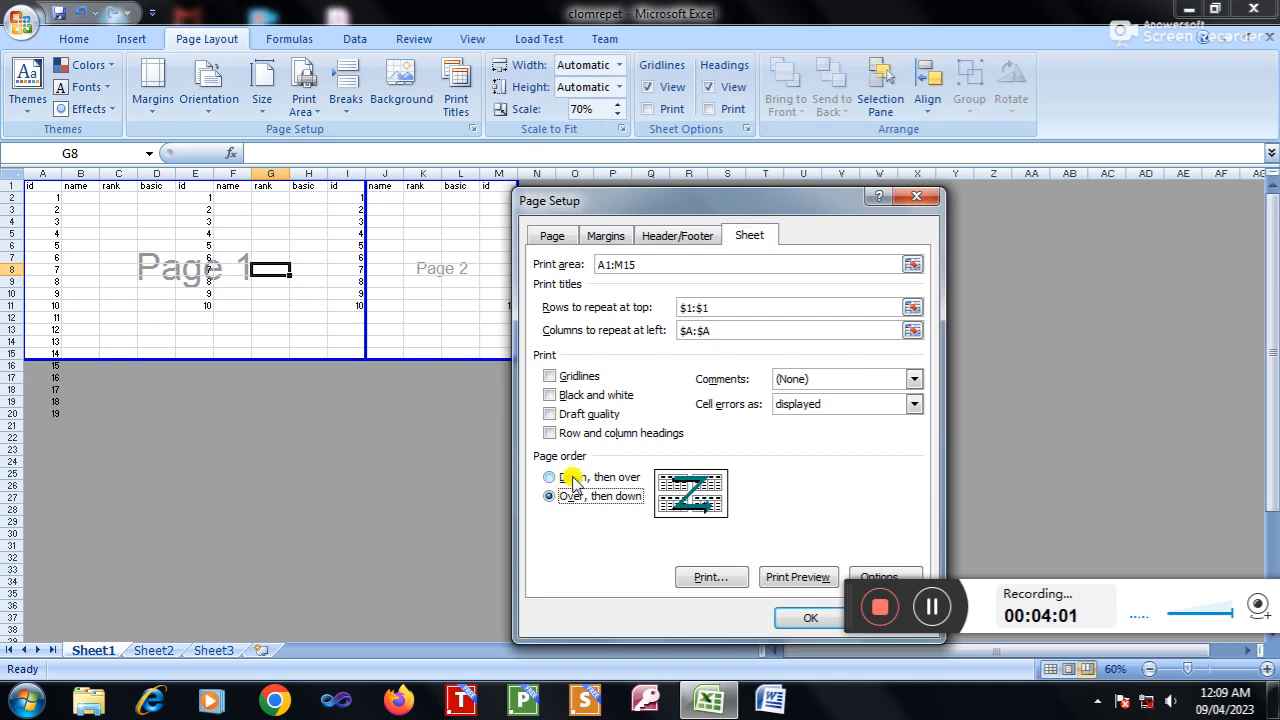
left_click(550, 478)
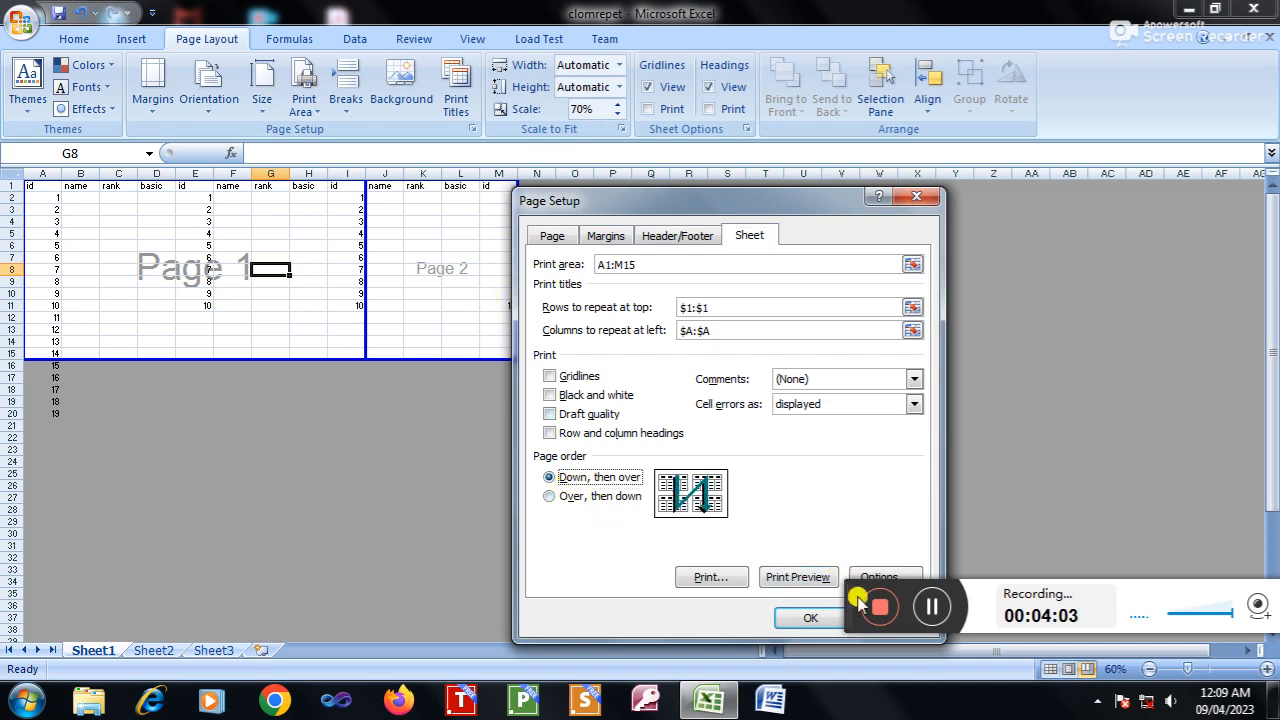
left_click(812, 618)
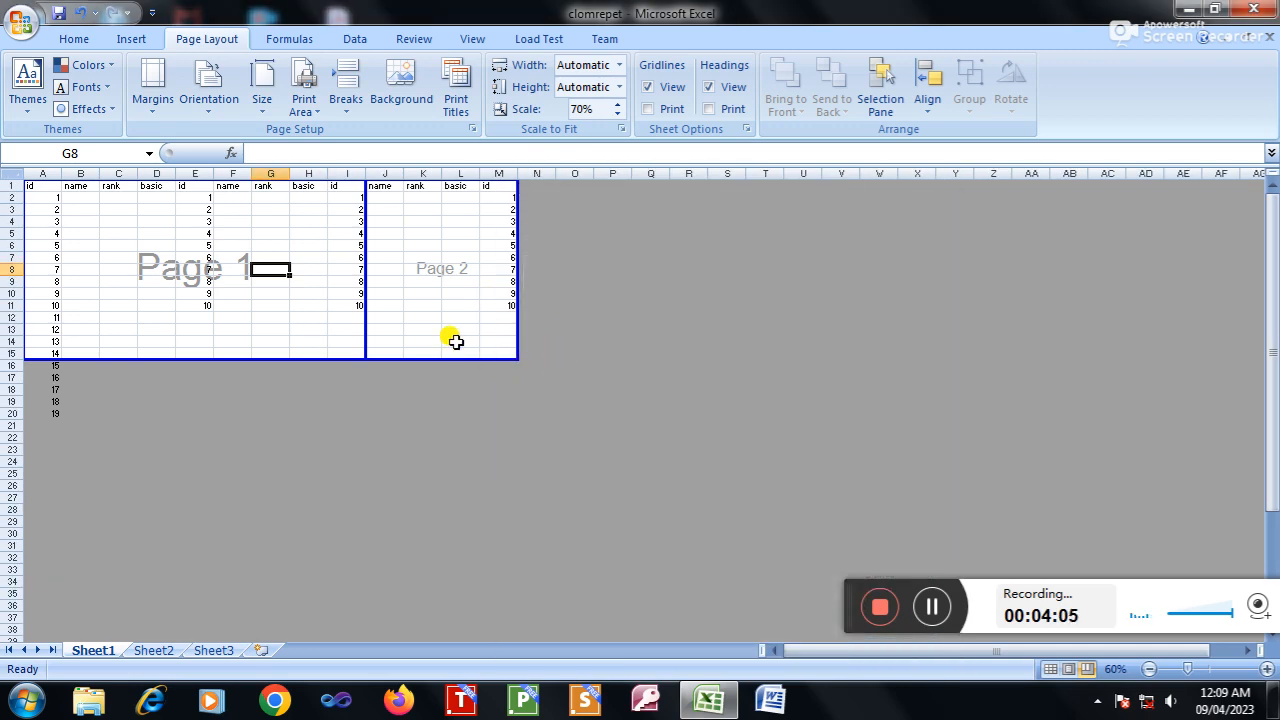
Step: Check the first page of the A1:M15 print area in Print Preview and close the preview
left_click(460, 270)
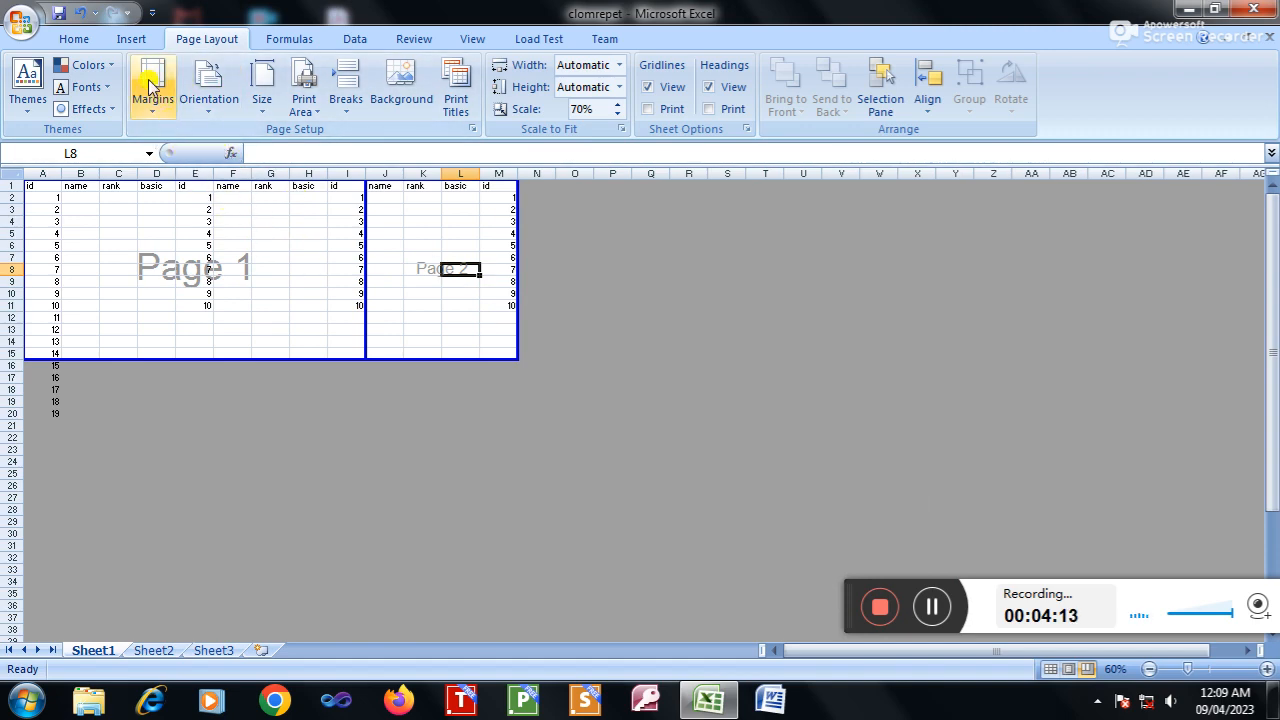
left_click(22, 20)
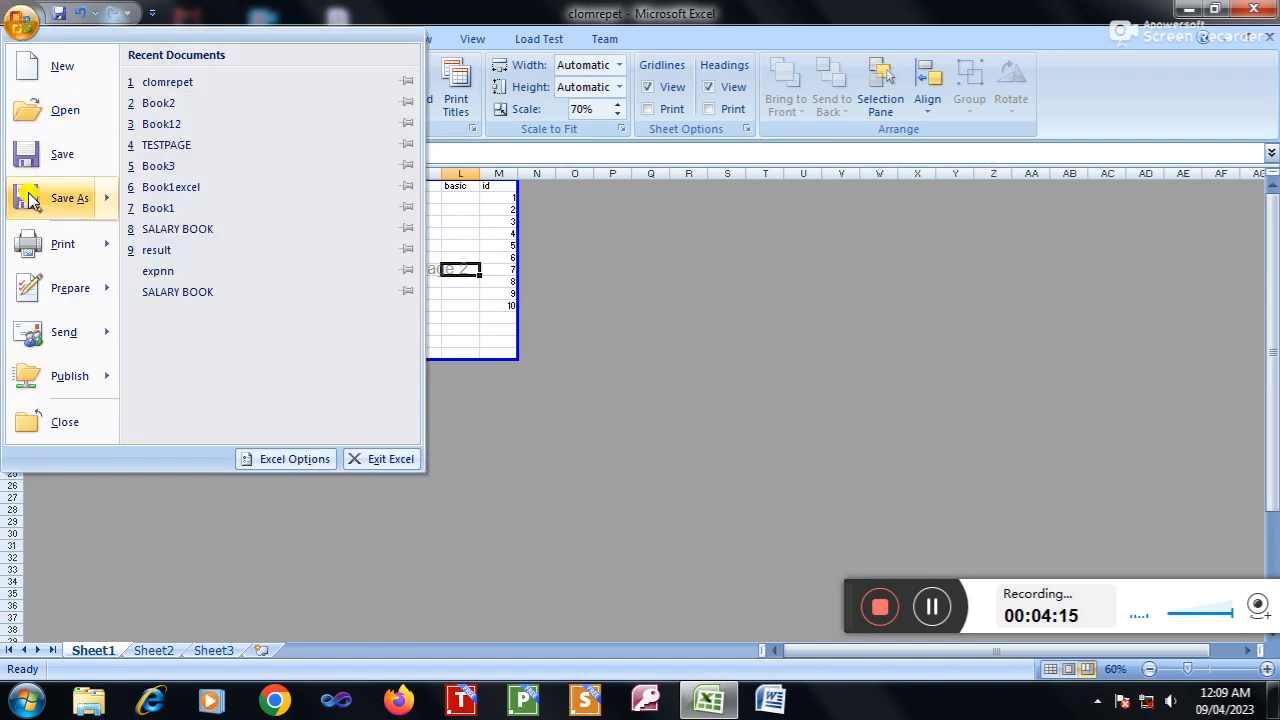
mouse_move(80, 247)
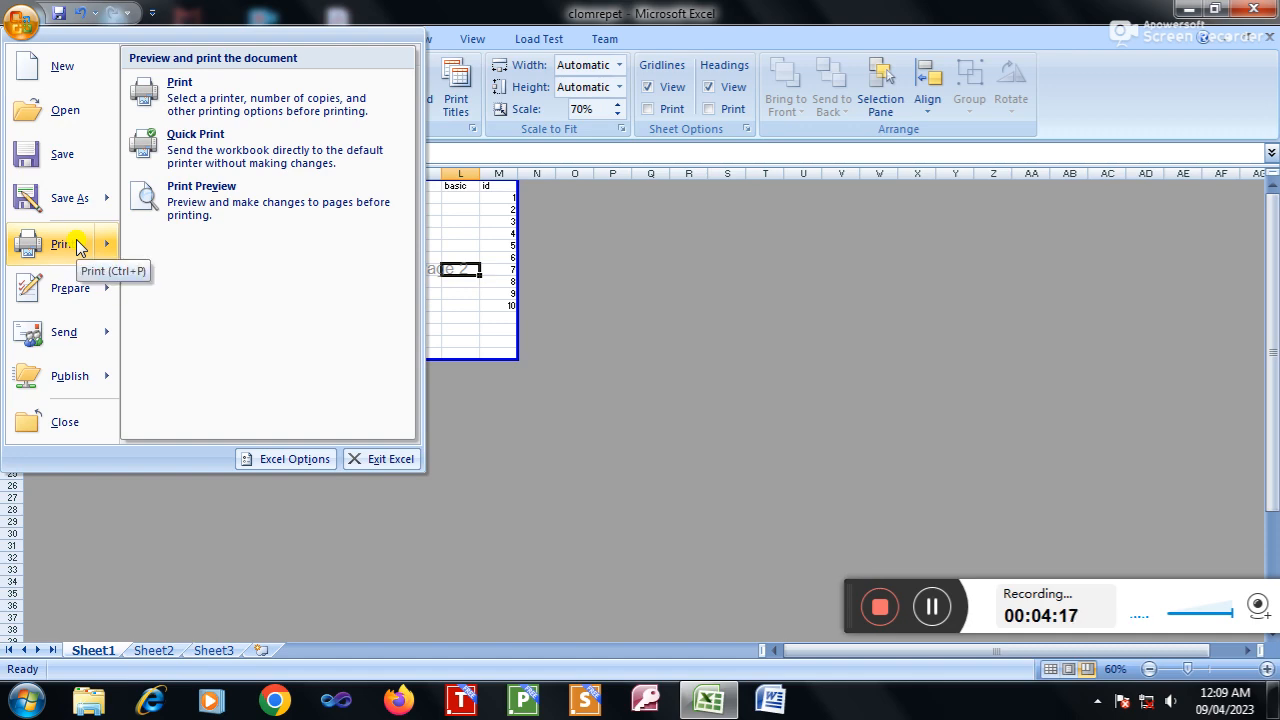
left_click(235, 205)
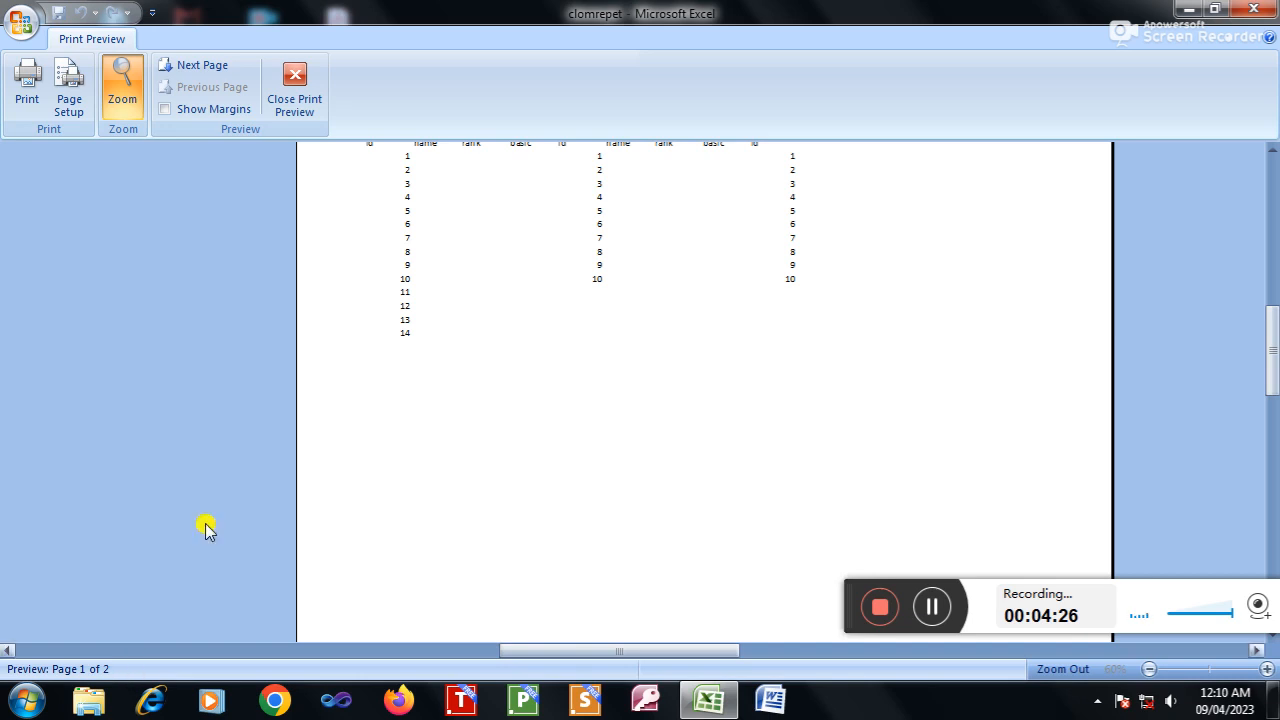
left_click(299, 107)
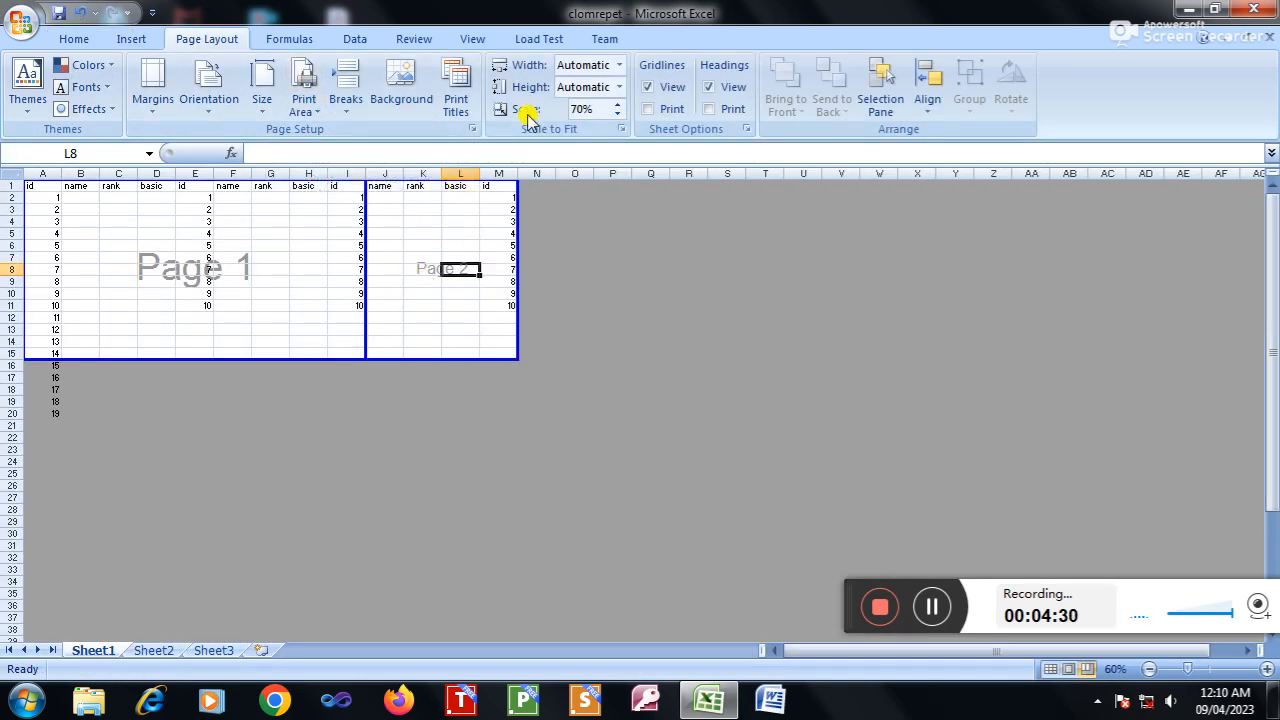
Step: Display Sheet1 in Normal view
left_click(482, 40)
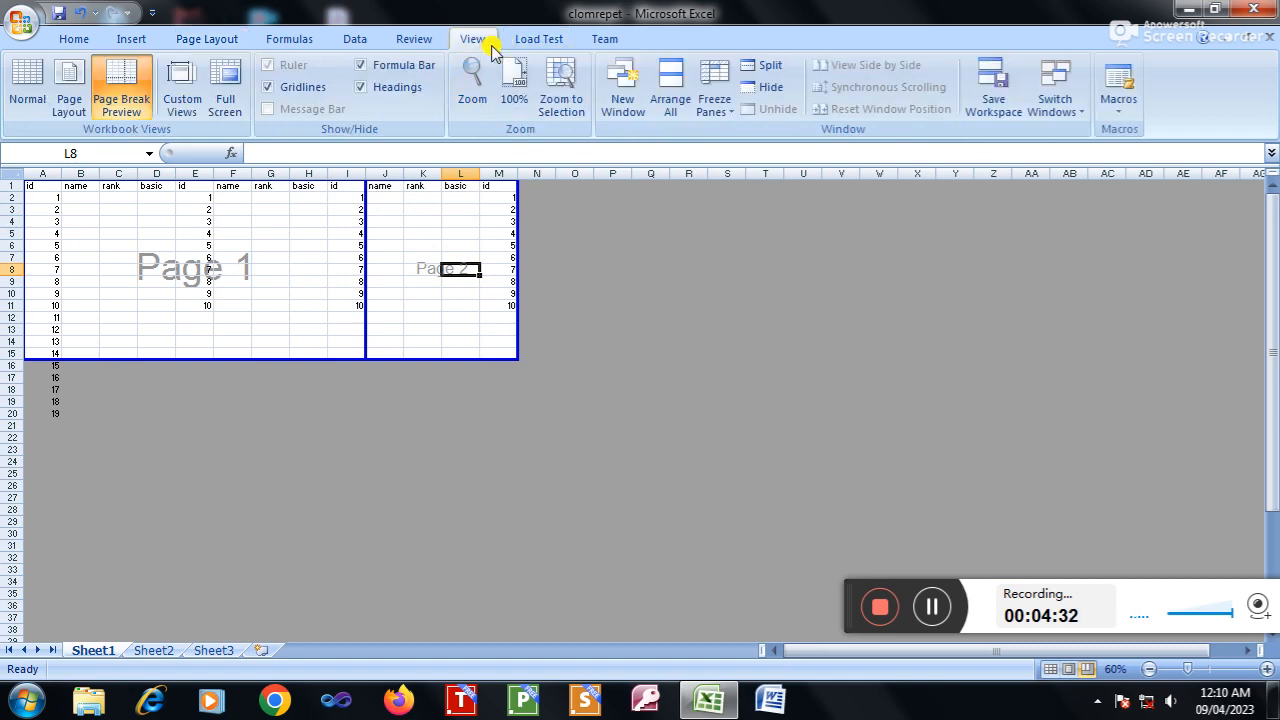
left_click(27, 92)
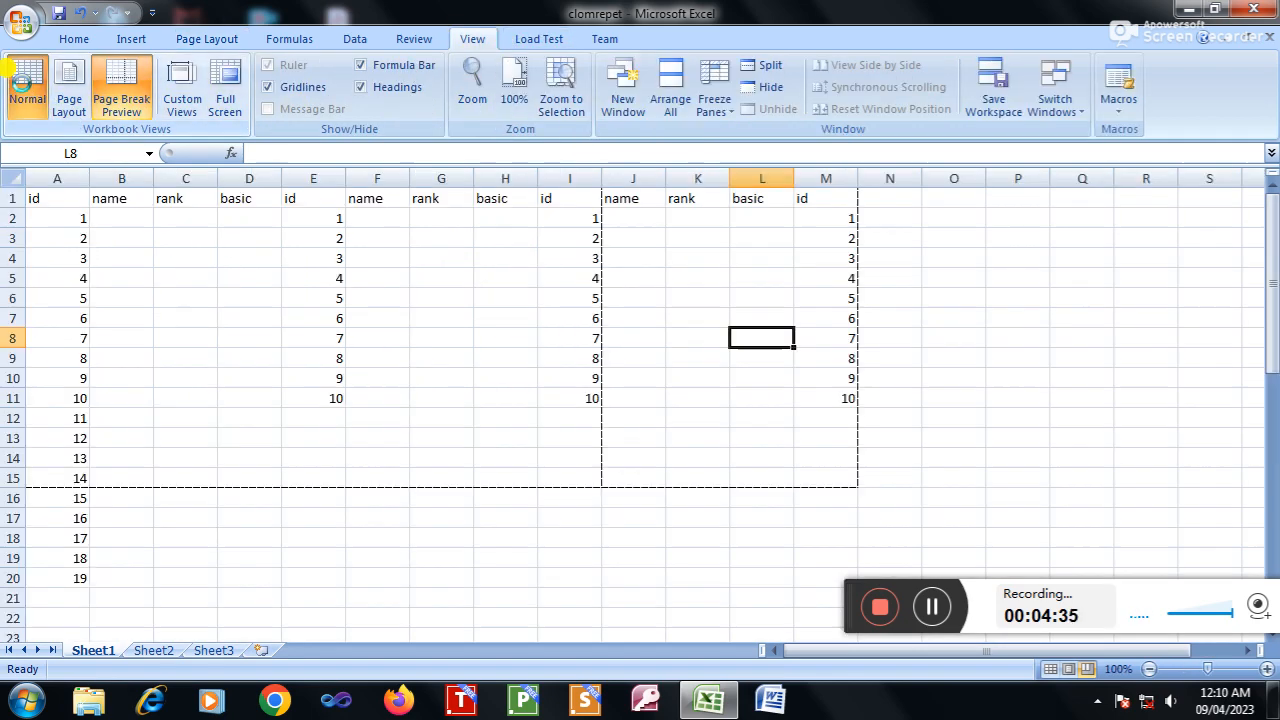
left_click(397, 371)
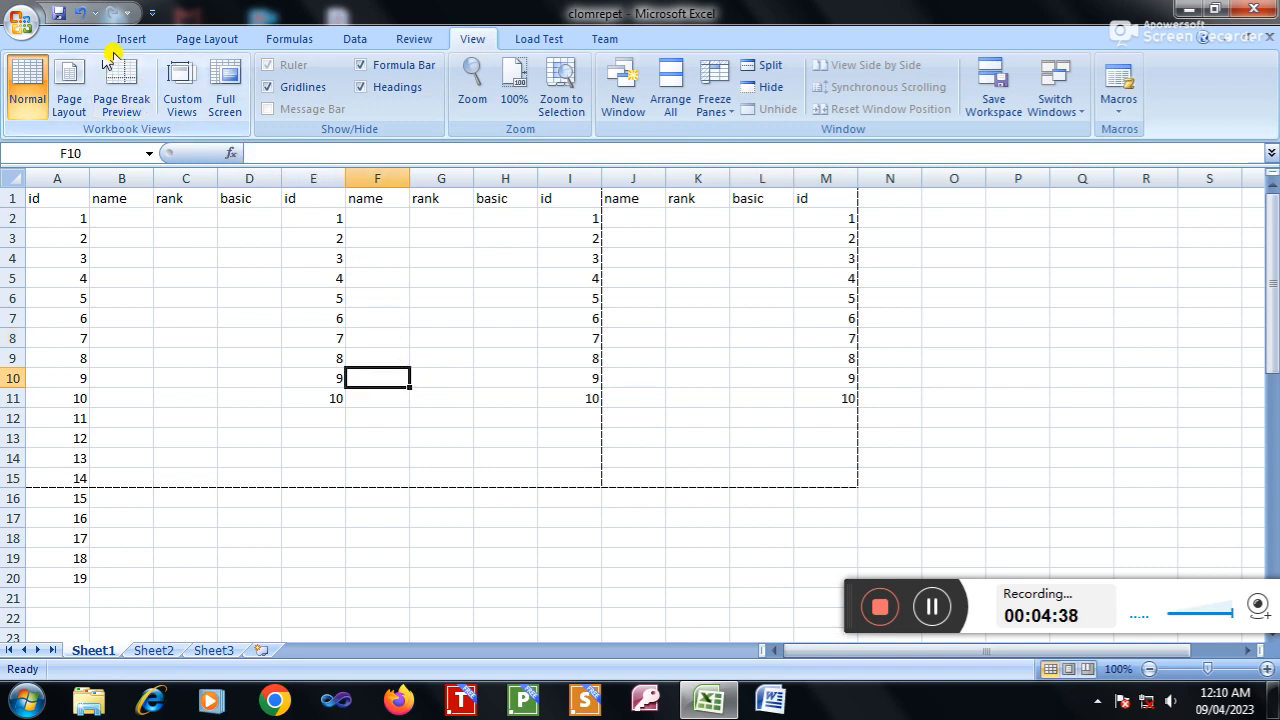
Step: Select the range A1:M15 on Sheet1 and clear the sheet's print area
left_click(200, 42)
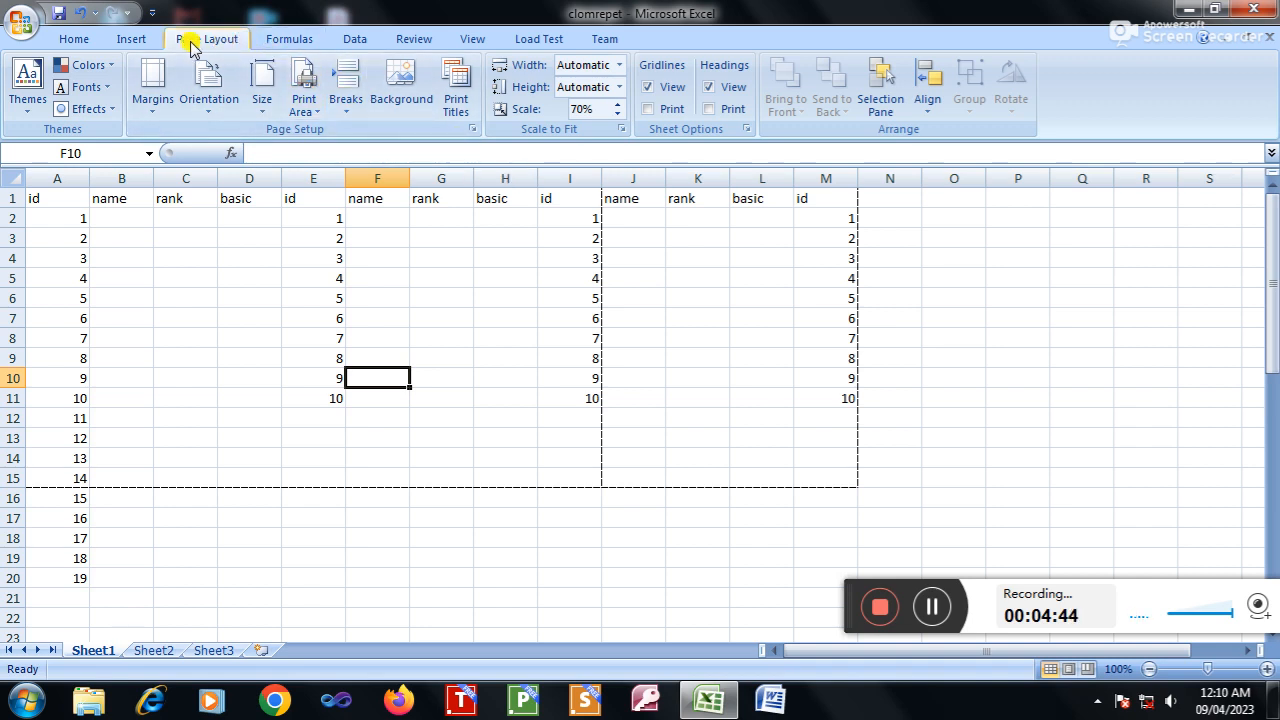
left_click(320, 112)
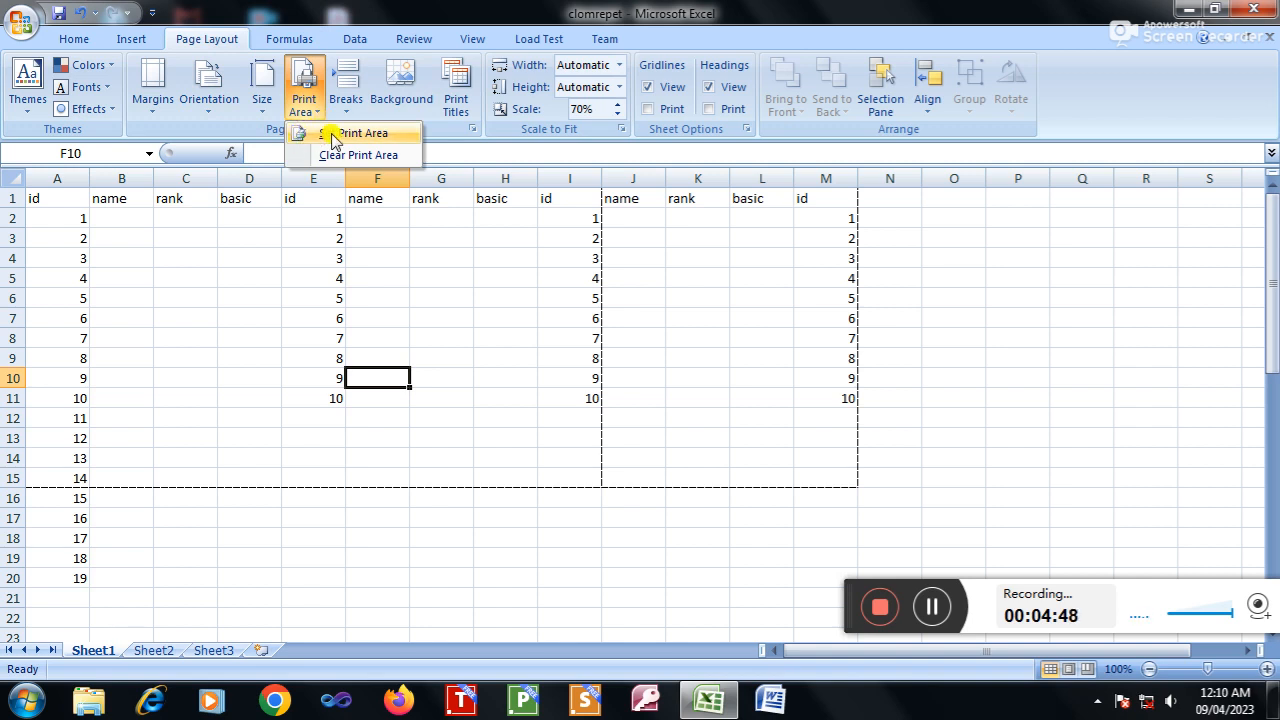
left_click(266, 256)
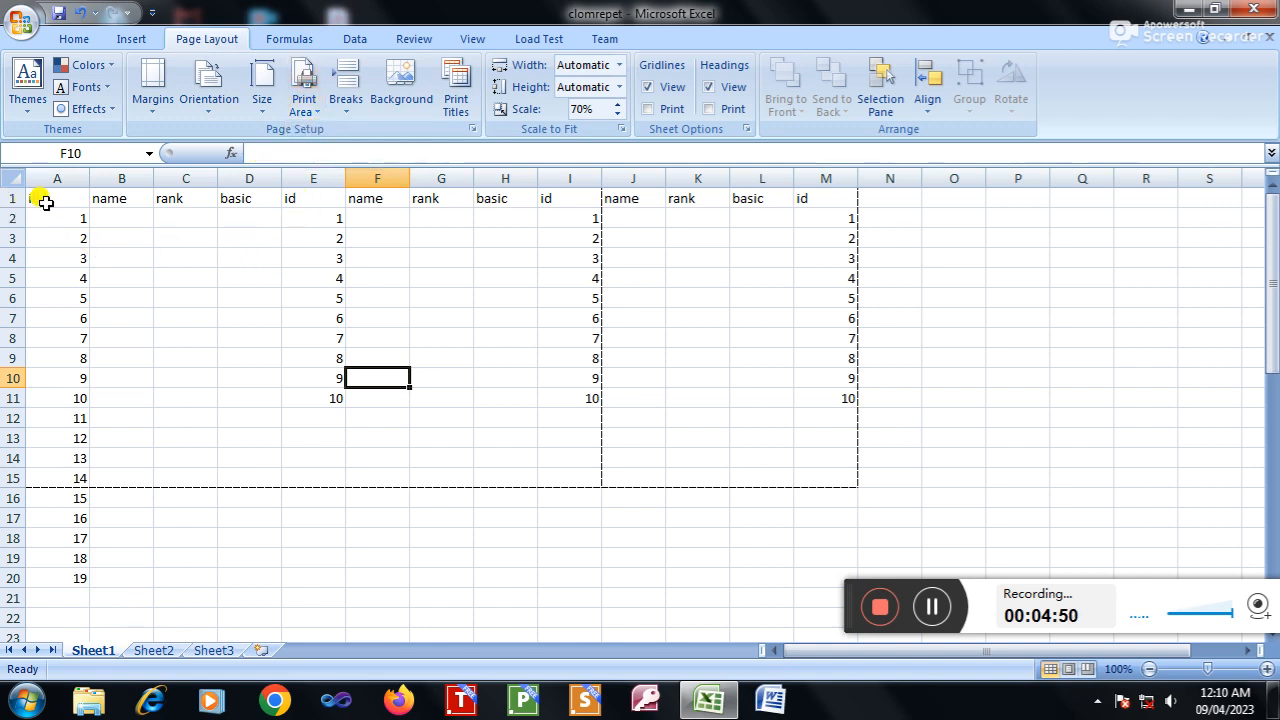
left_click_drag(63, 197, 815, 478)
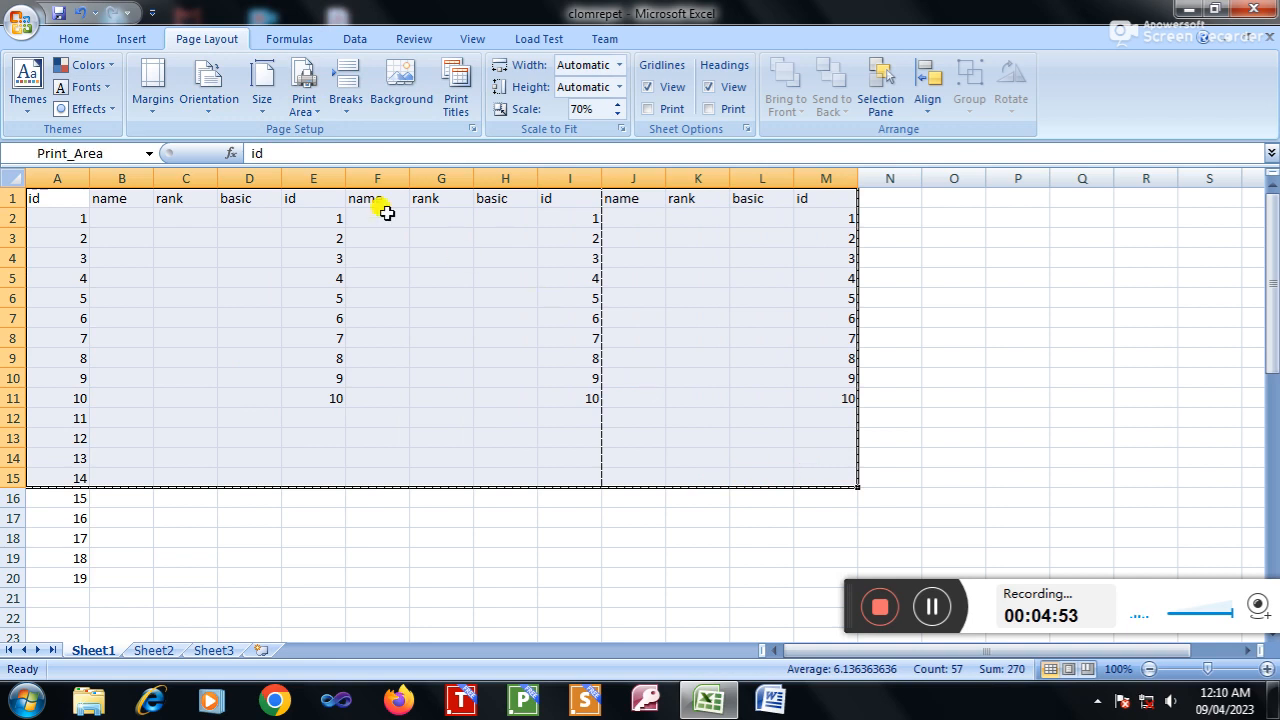
left_click(324, 112)
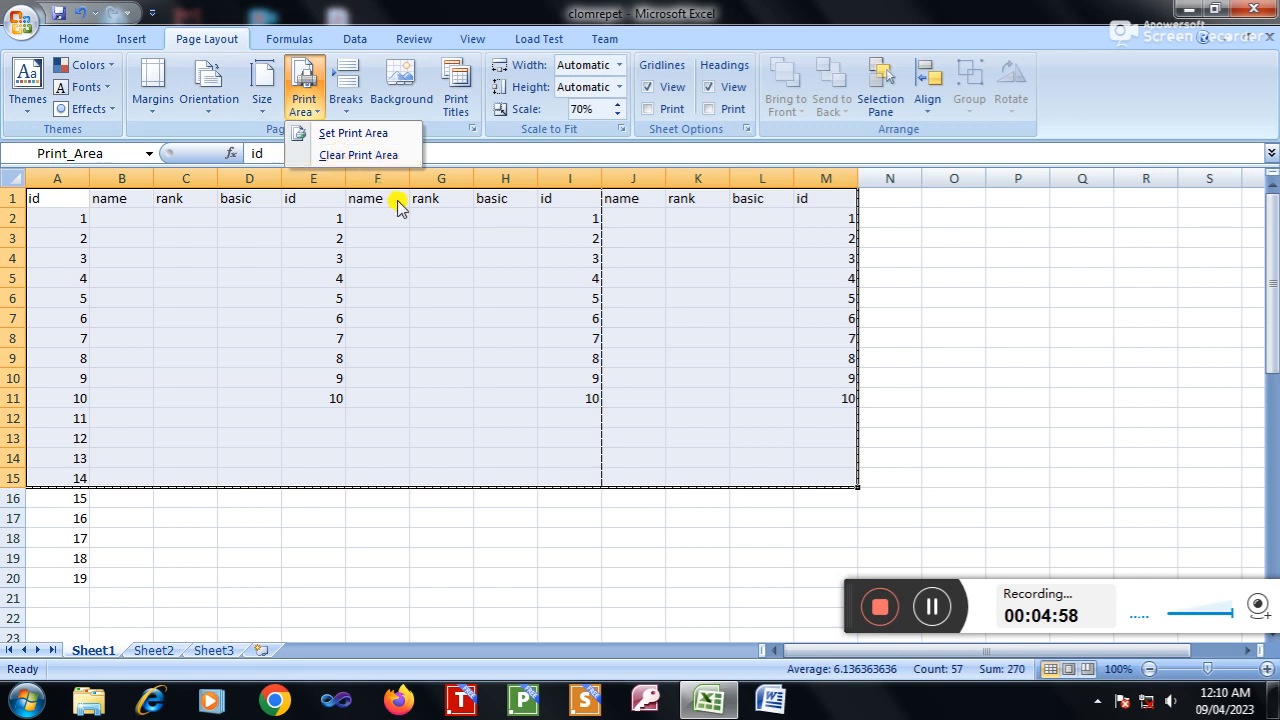
left_click(363, 157)
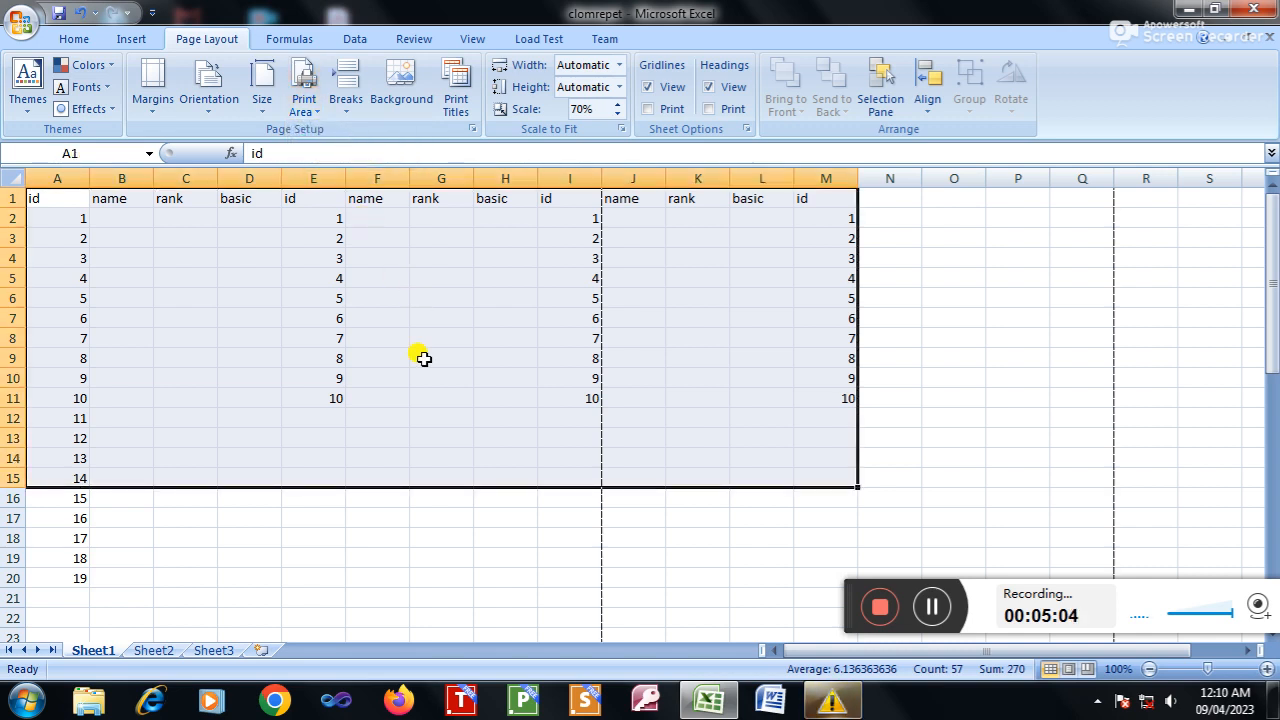
left_click(438, 408)
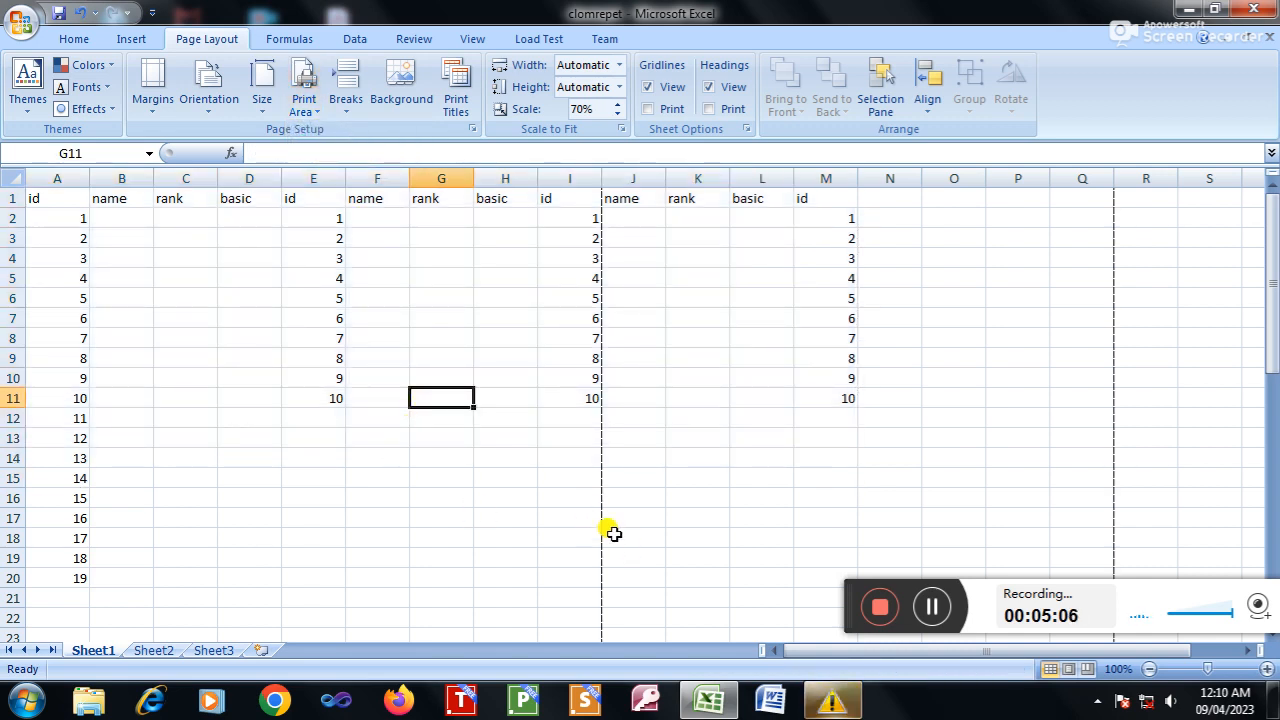
left_click(660, 514)
left_click(488, 556)
left_click(778, 574)
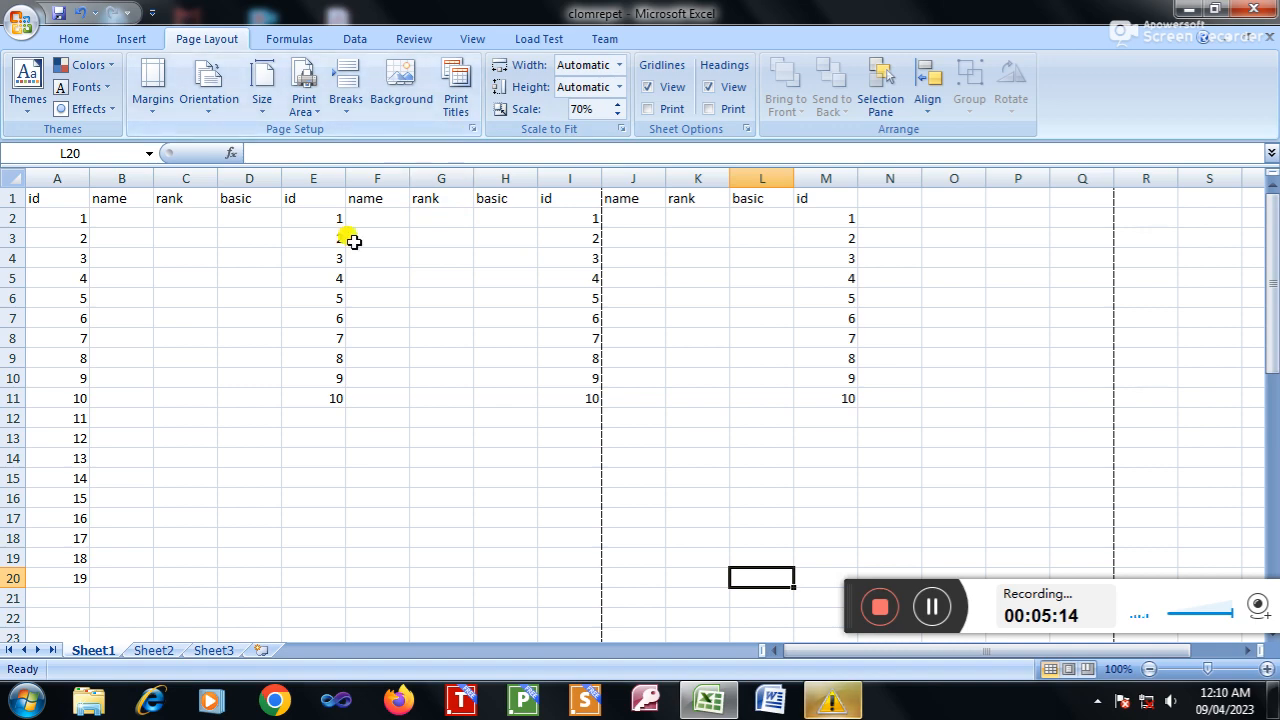
Step: Set the print area to $A$1:$E$19 in Page Setup by selecting that range on the sheet
left_click(457, 93)
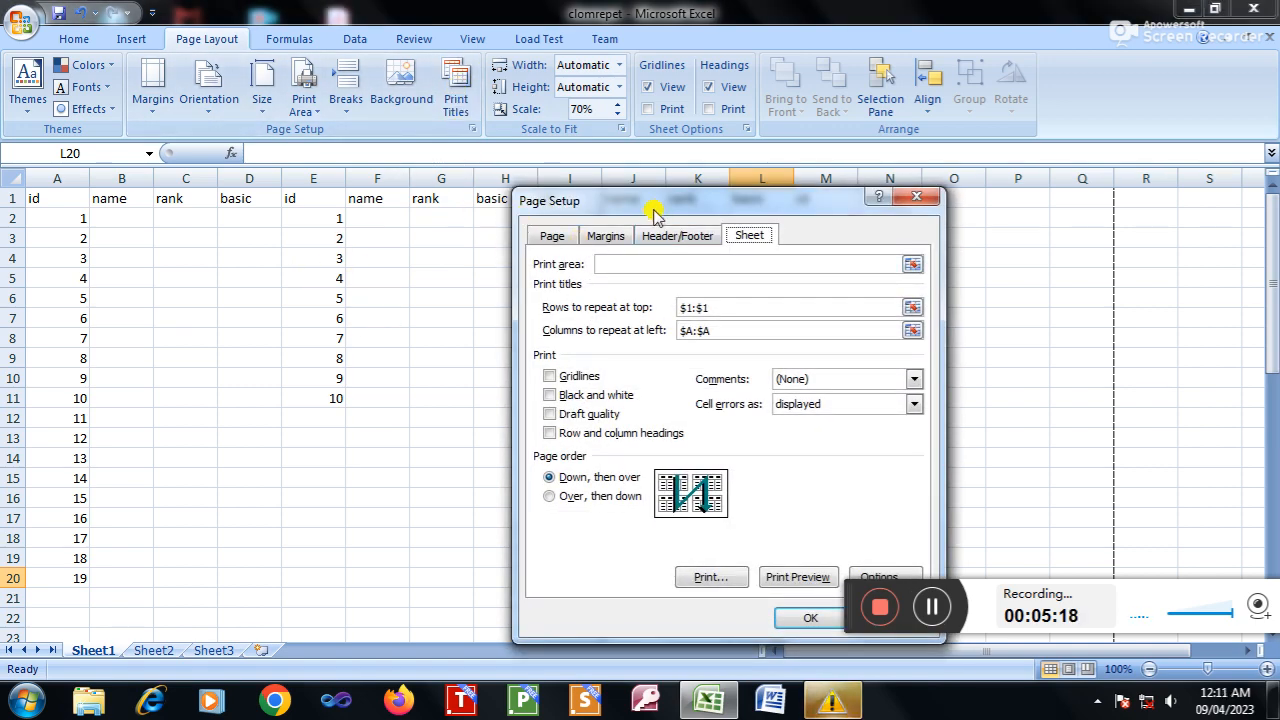
left_click_drag(655, 210, 591, 195)
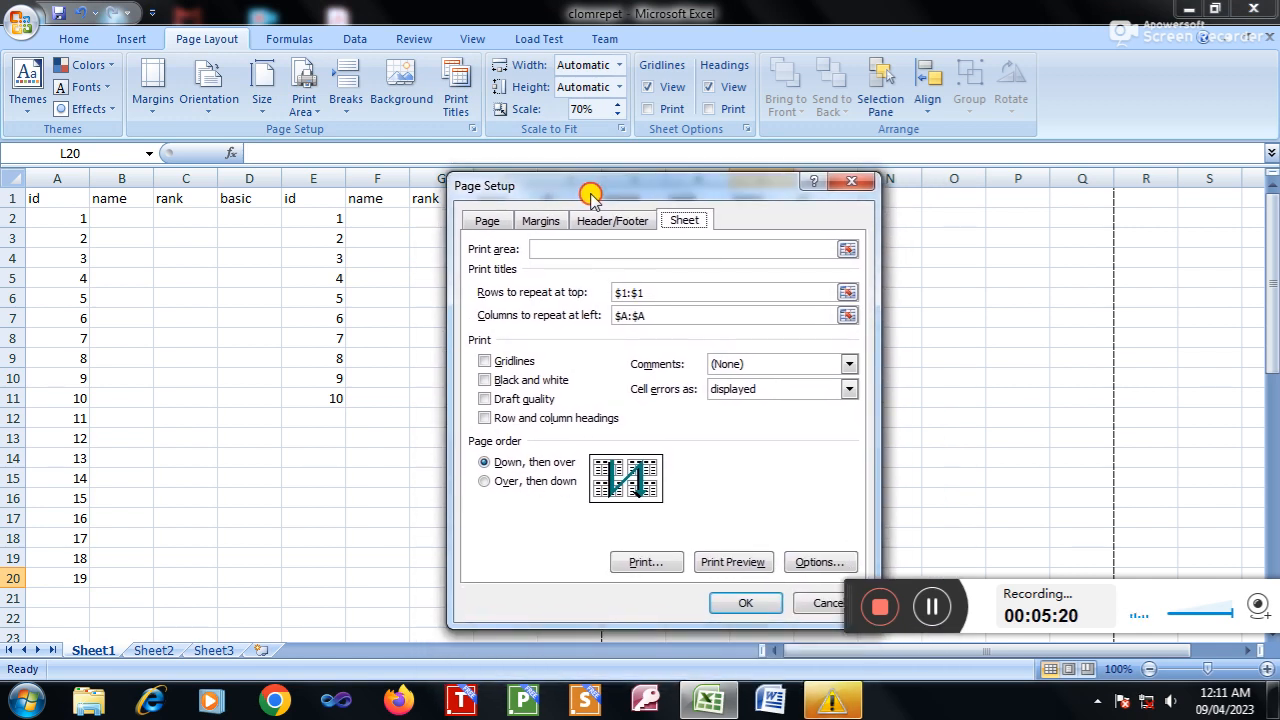
left_click(538, 254)
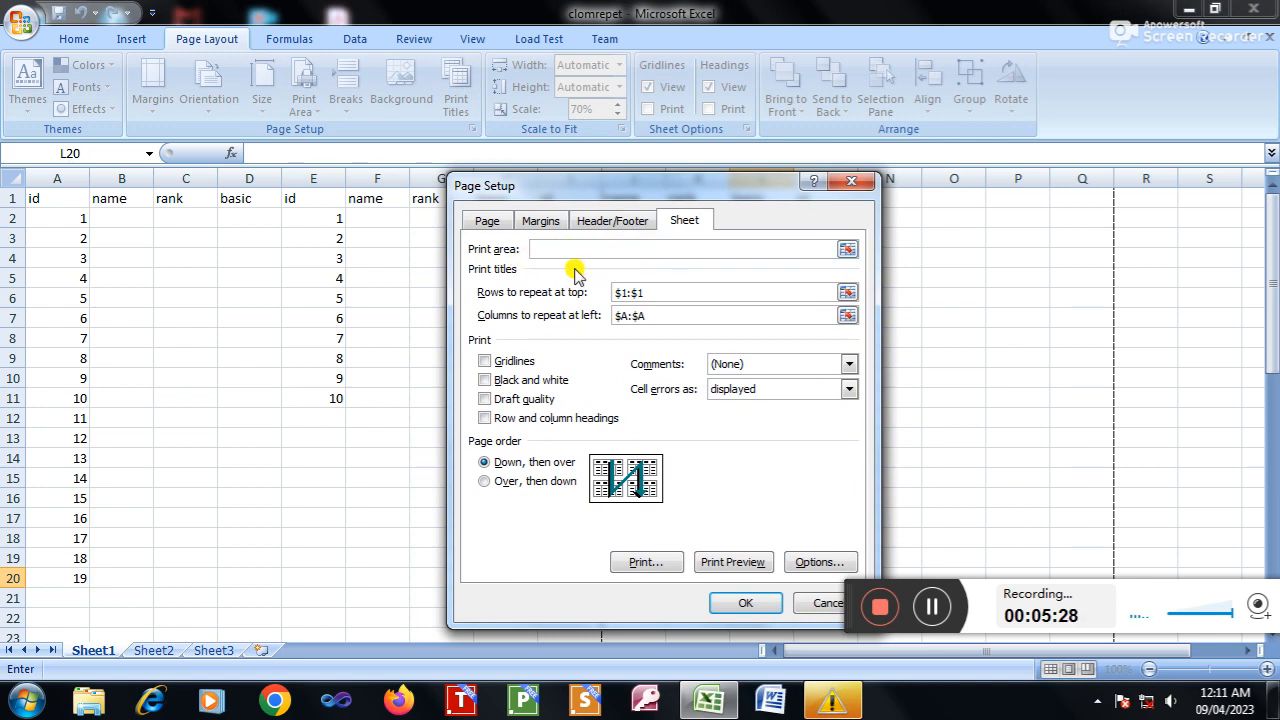
left_click_drag(552, 186, 750, 272)
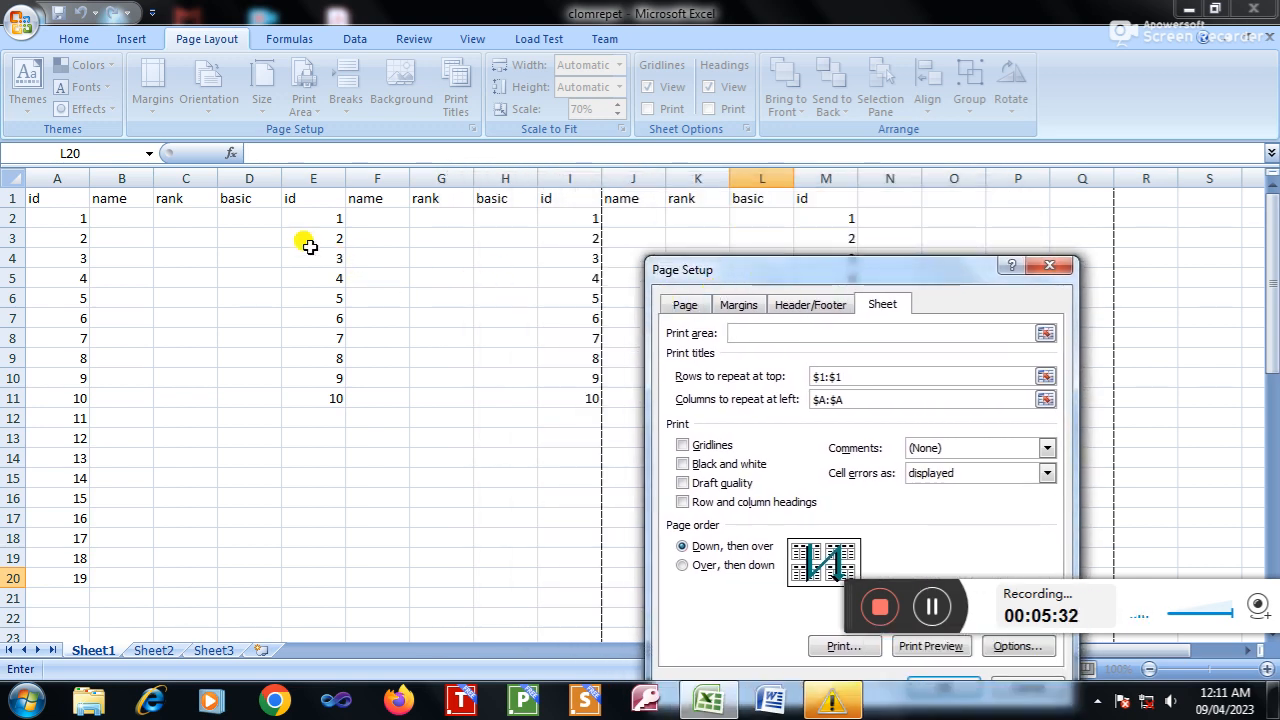
left_click_drag(34, 198, 314, 554)
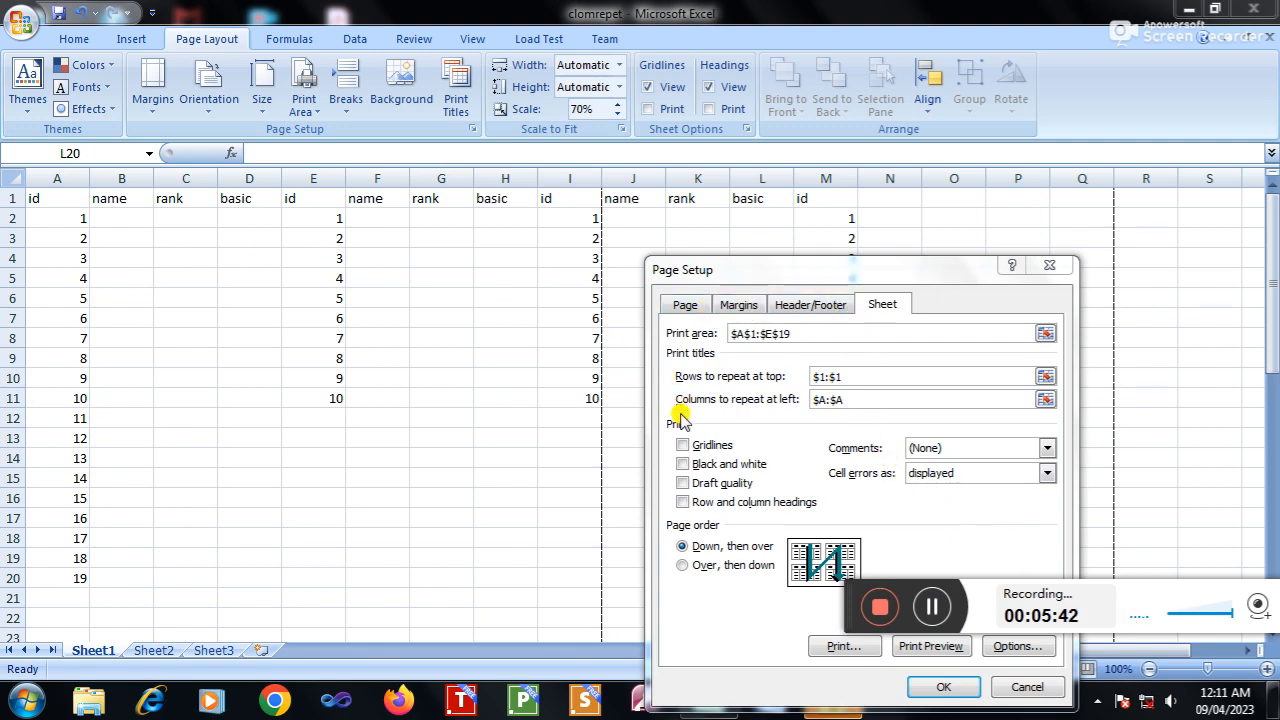
left_click(943, 687)
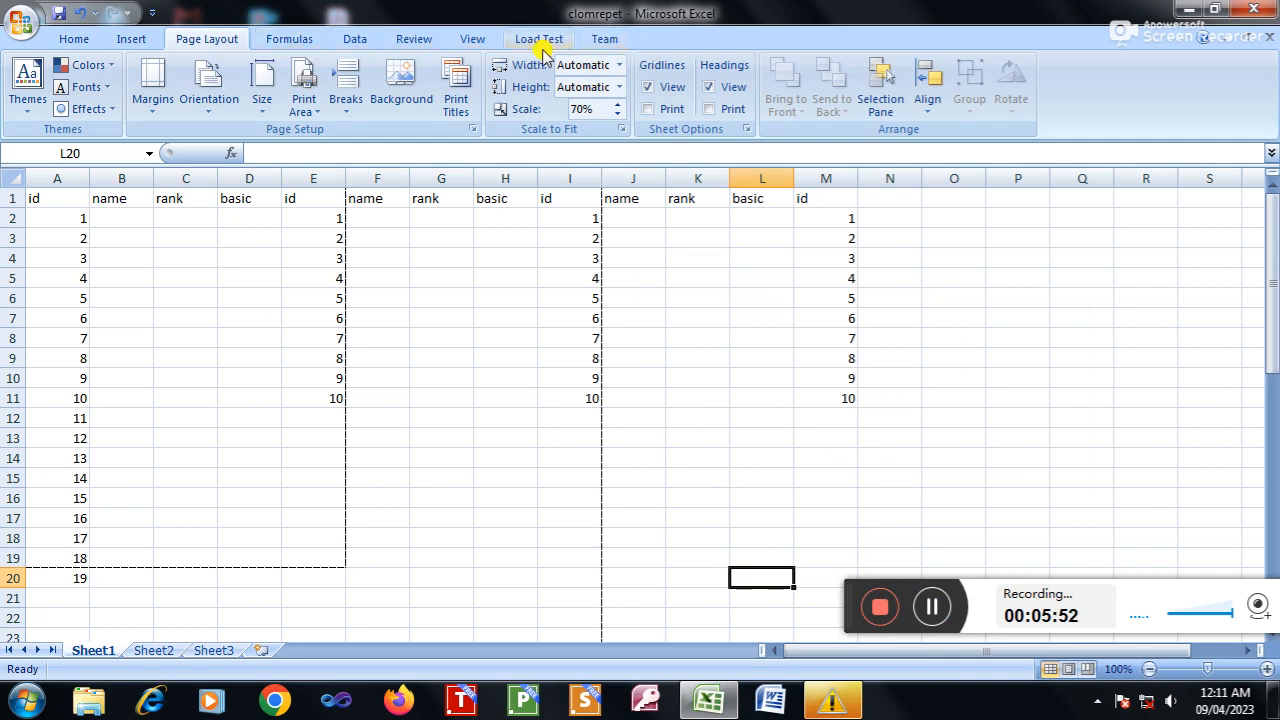
Step: Check the A1:E19 print area in Page Break Preview and Print Preview, and return to Normal view
left_click(472, 38)
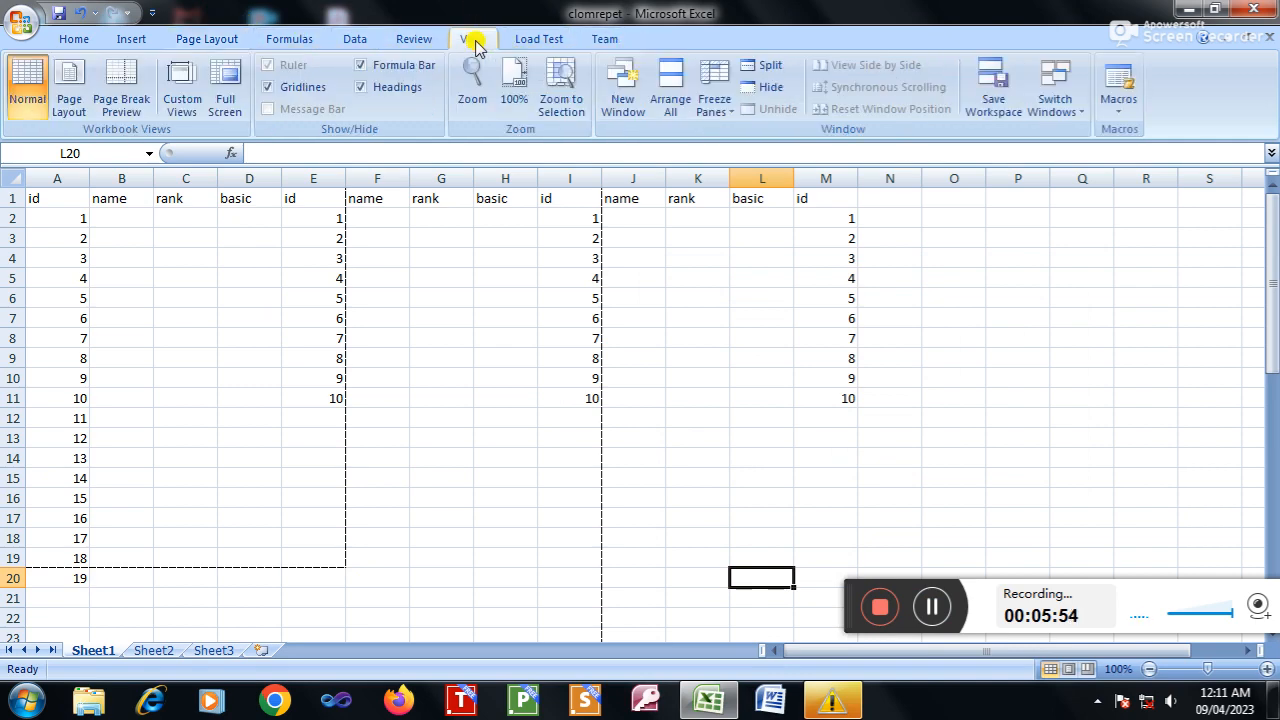
left_click(118, 101)
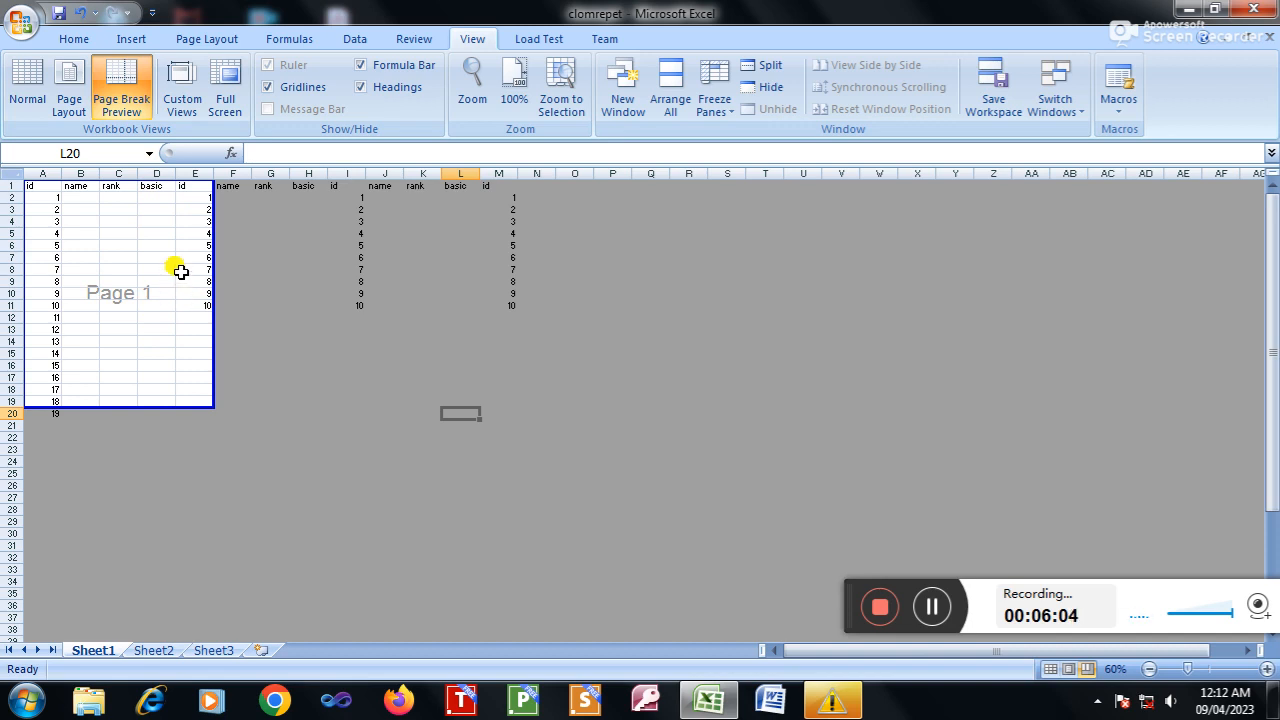
left_click(8, 20)
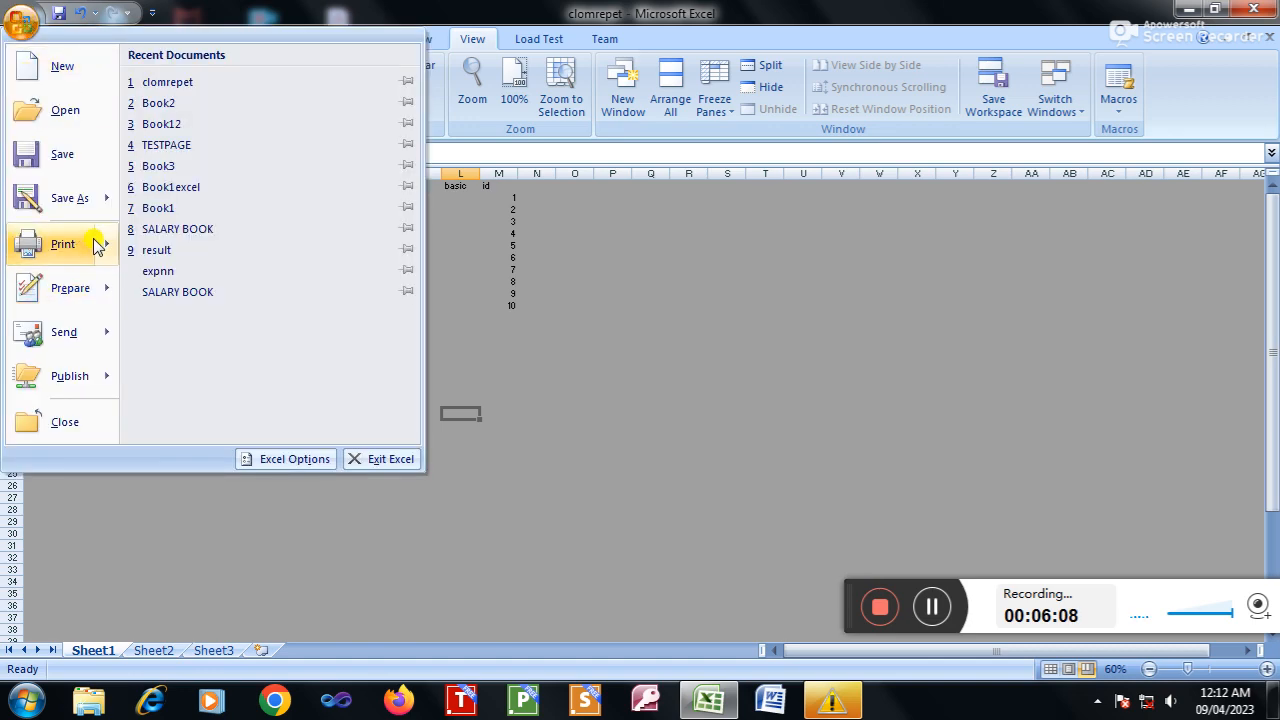
mouse_move(98, 245)
left_click(288, 210)
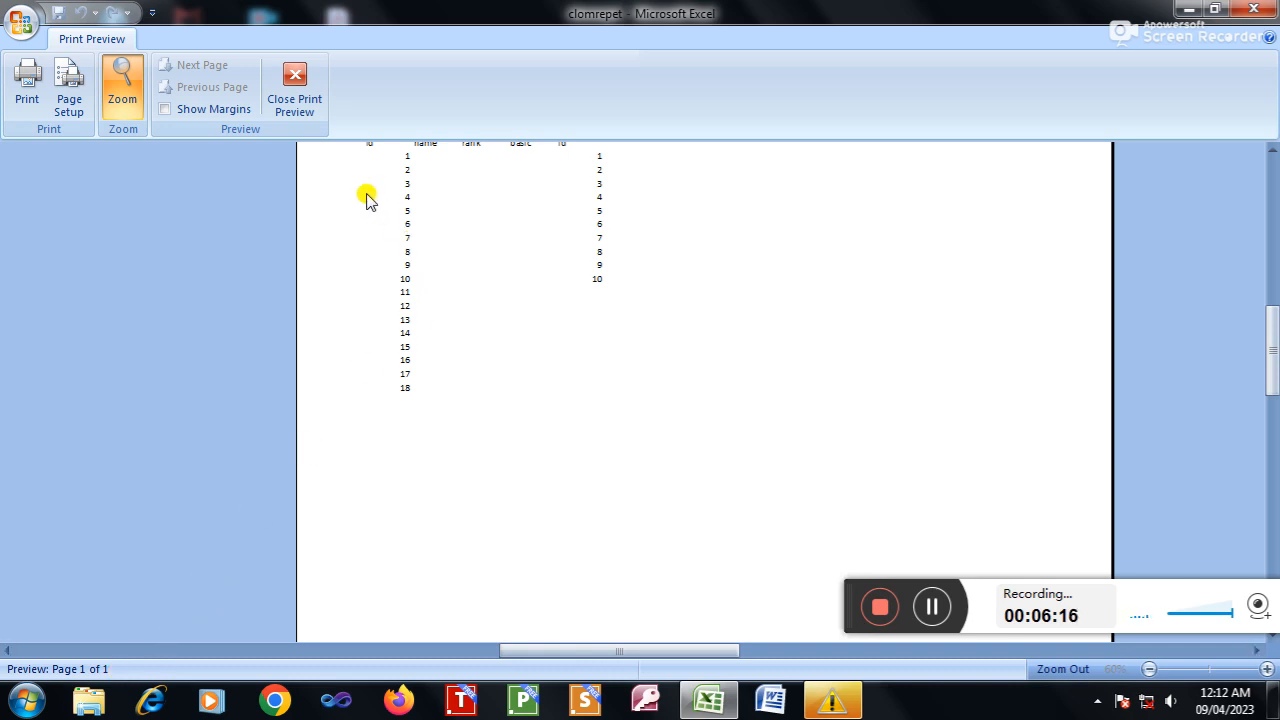
left_click(294, 108)
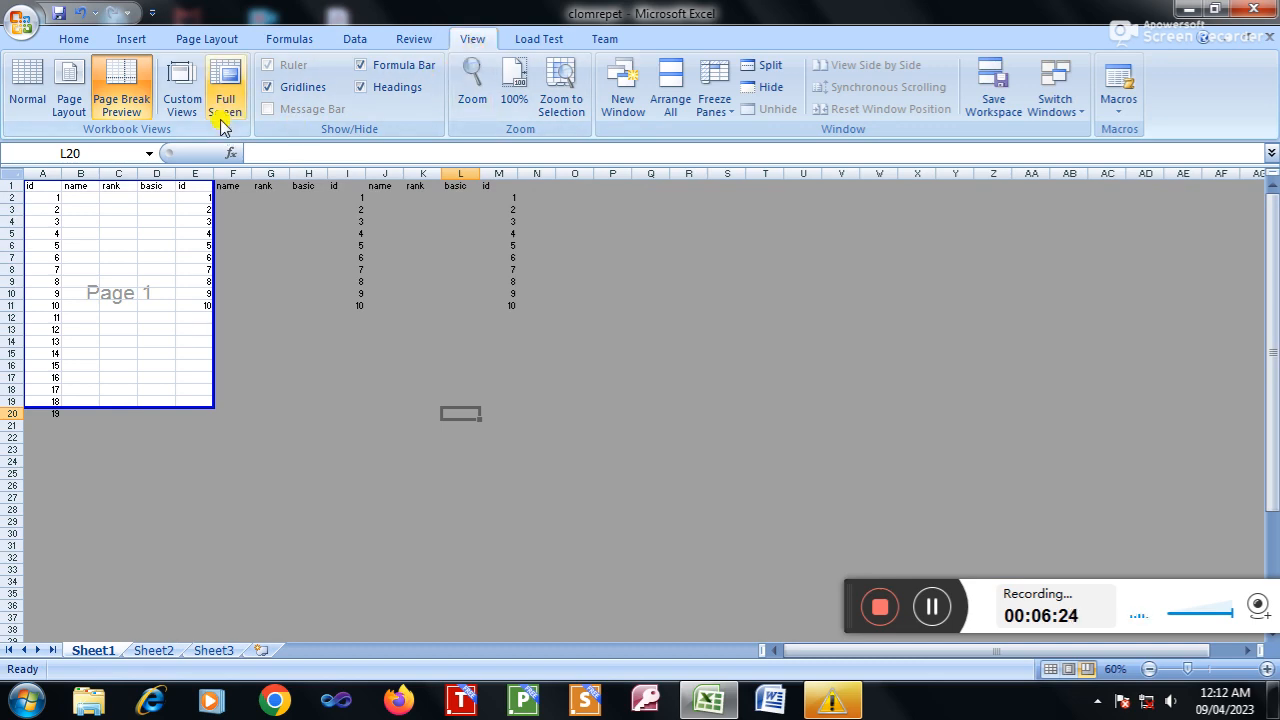
left_click(26, 90)
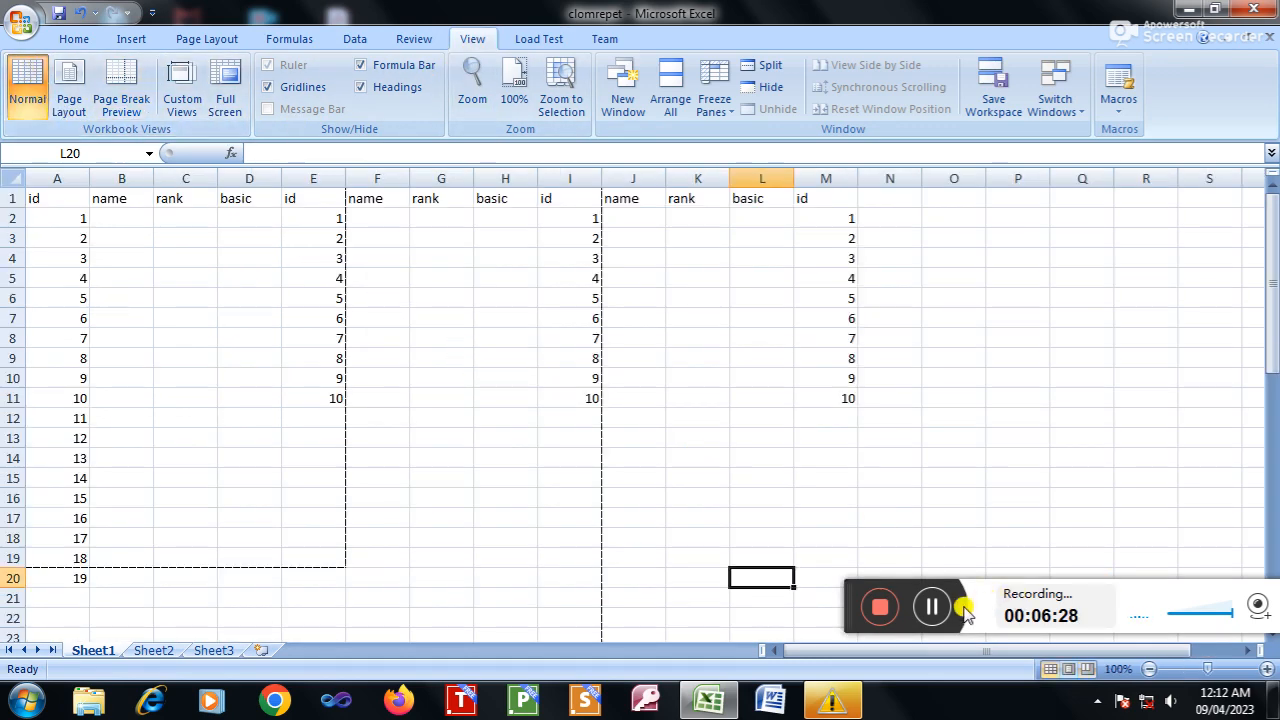
left_click(922, 608)
left_click(920, 607)
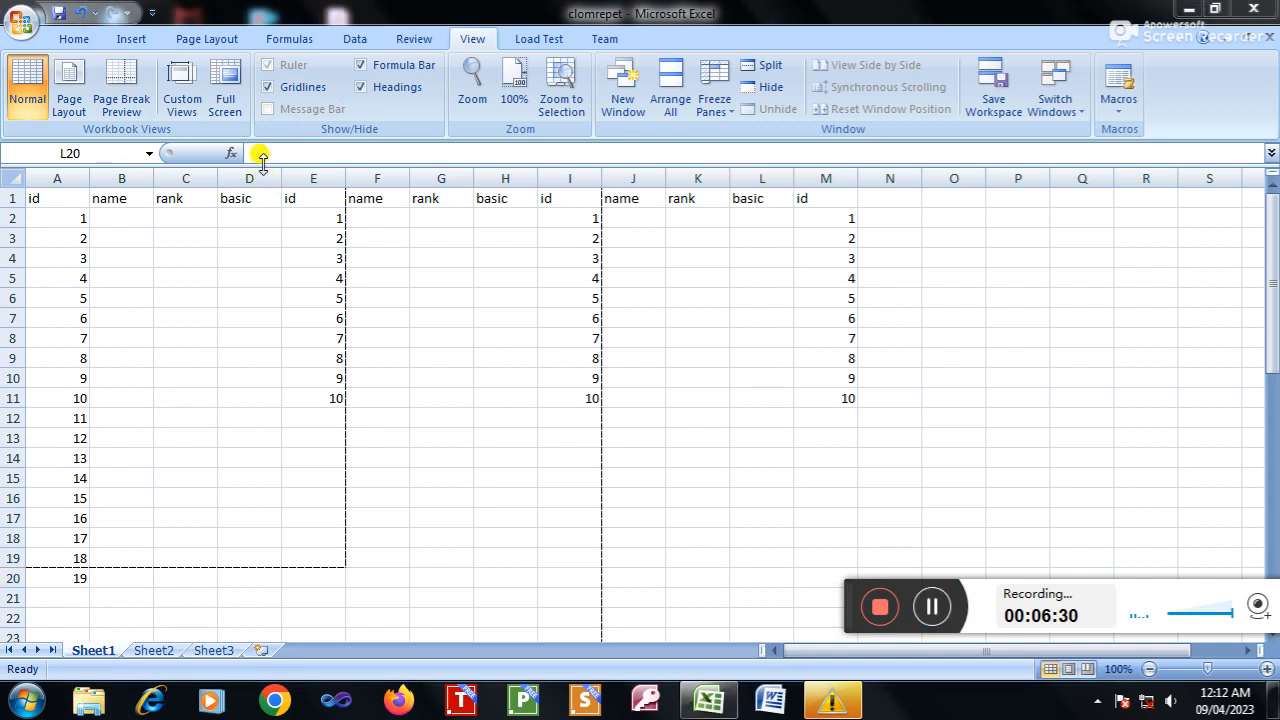
Step: Set the range A1:I19 on Sheet1 as the new print area
left_click(214, 42)
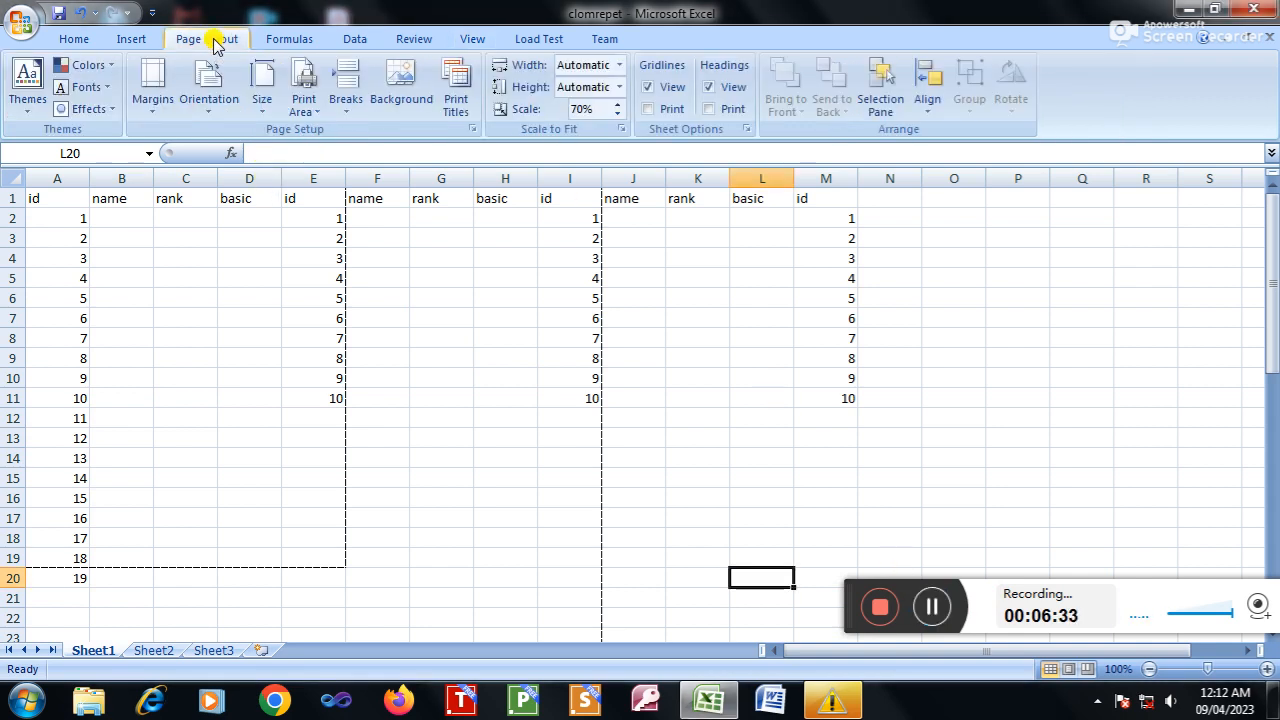
left_click(316, 112)
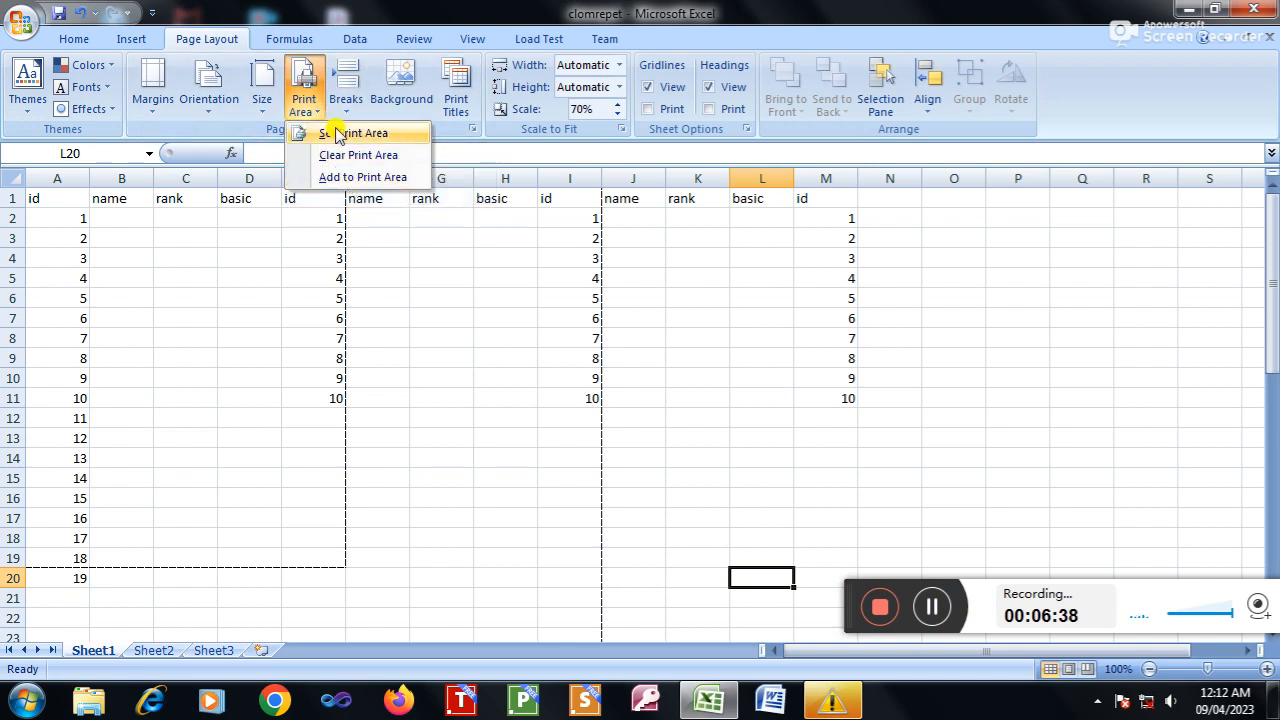
left_click(251, 357)
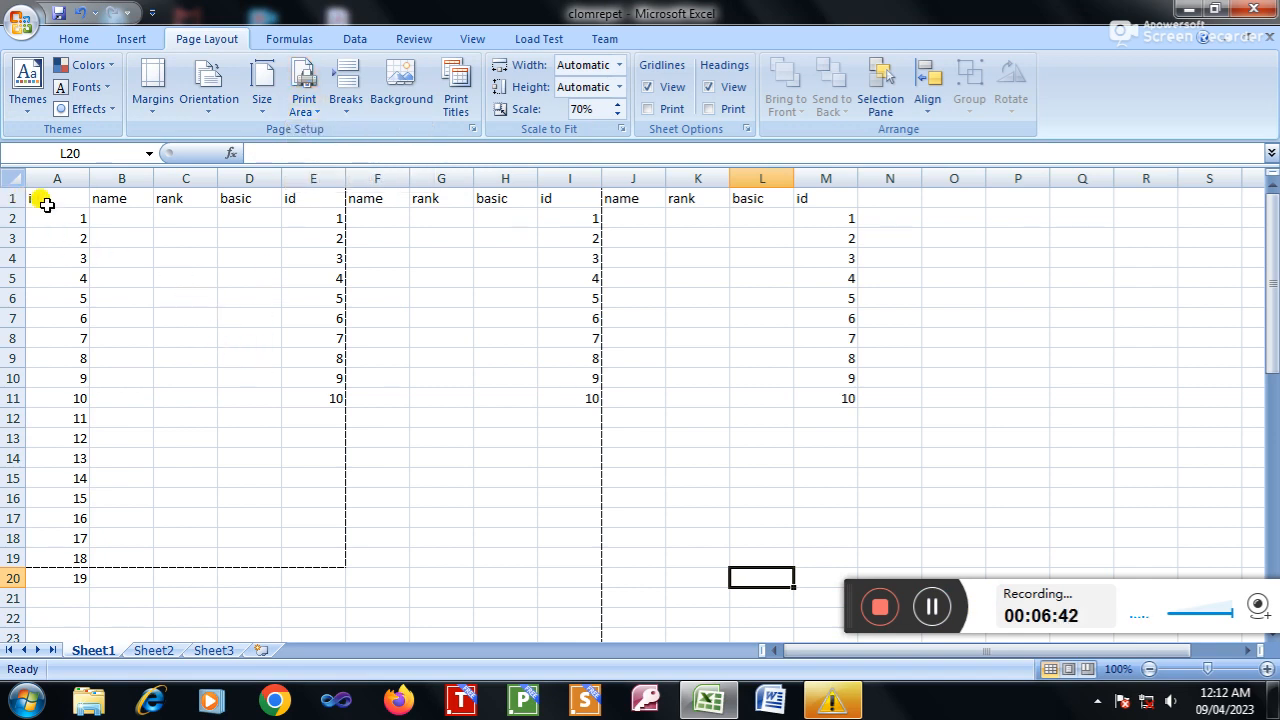
left_click_drag(43, 200, 548, 555)
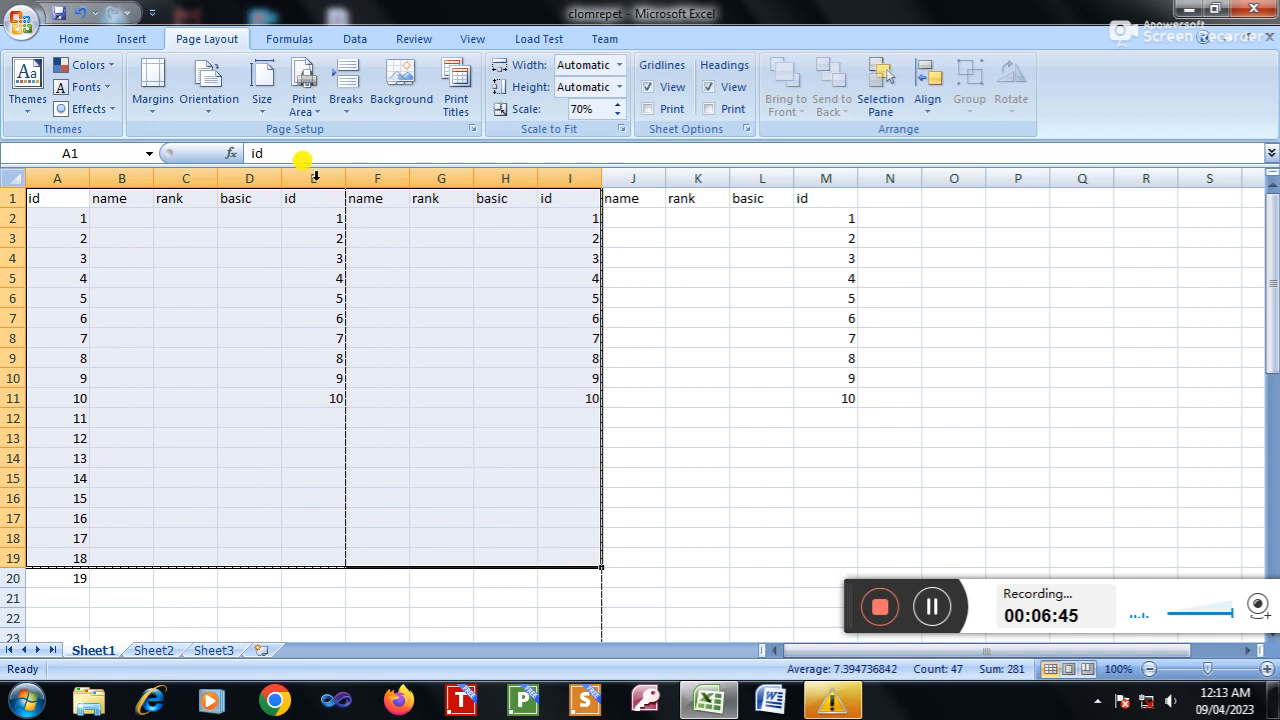
left_click(312, 110)
left_click(350, 133)
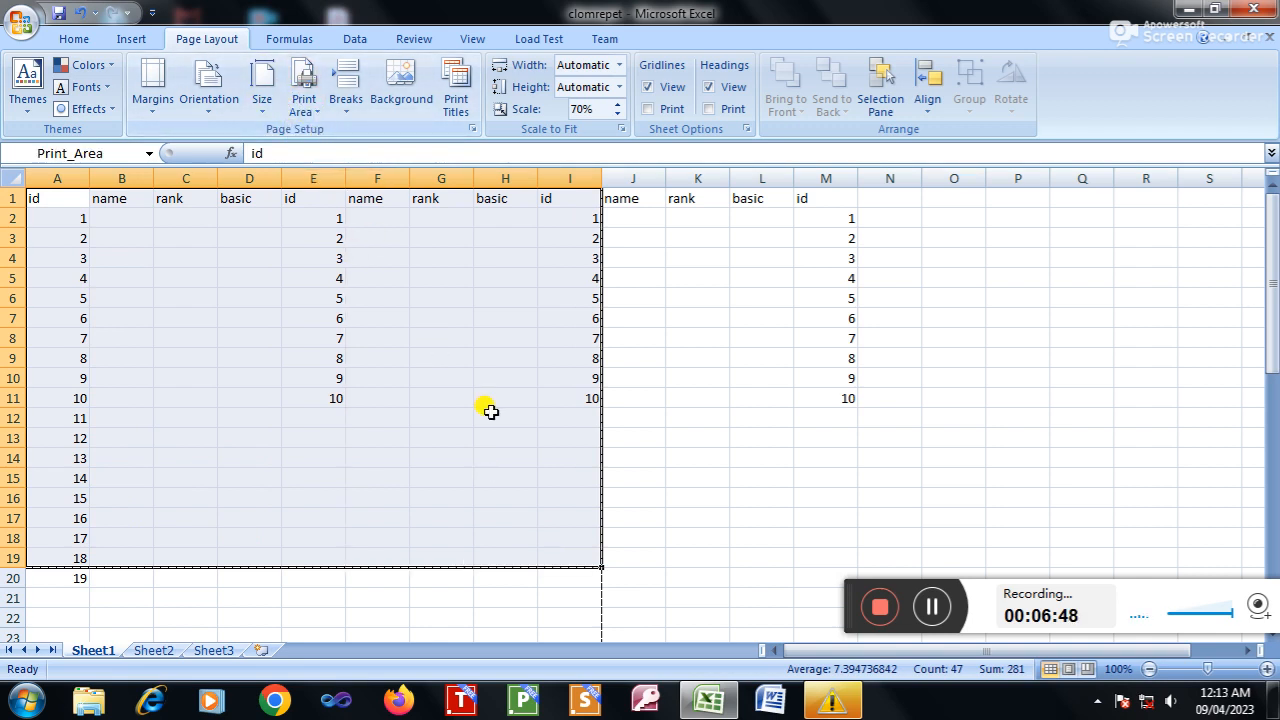
left_click(288, 611)
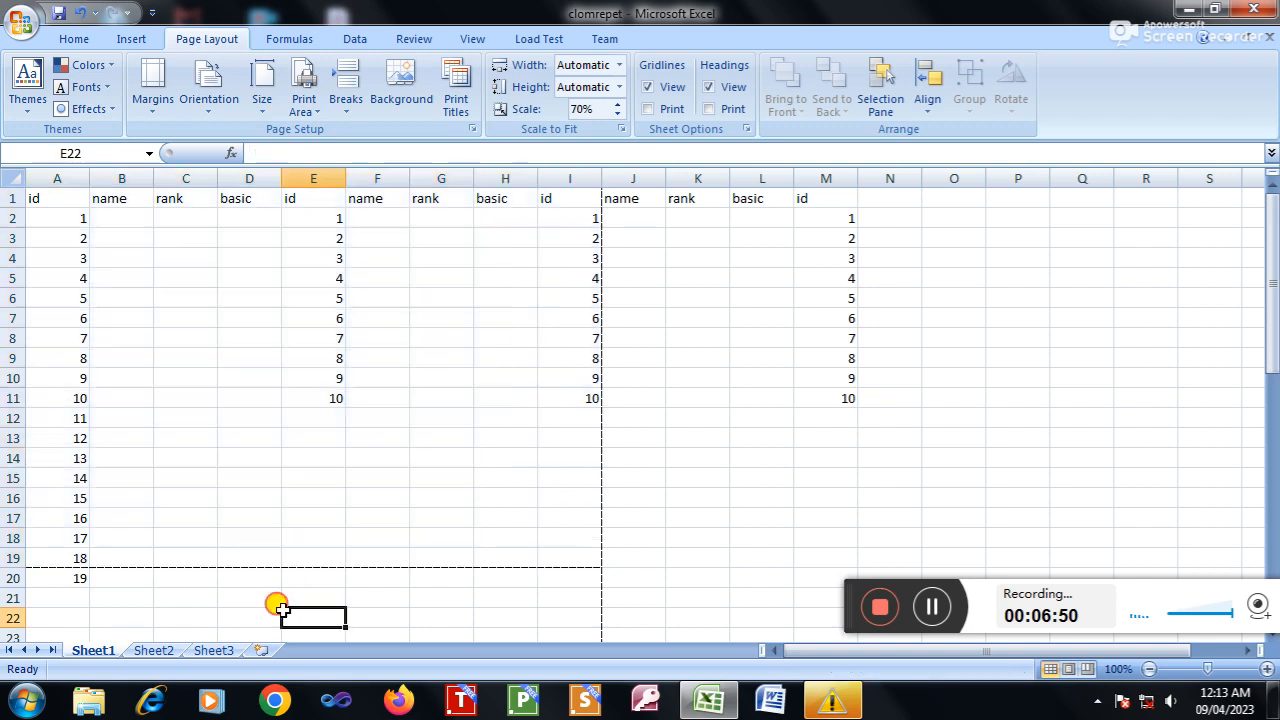
left_click(595, 530)
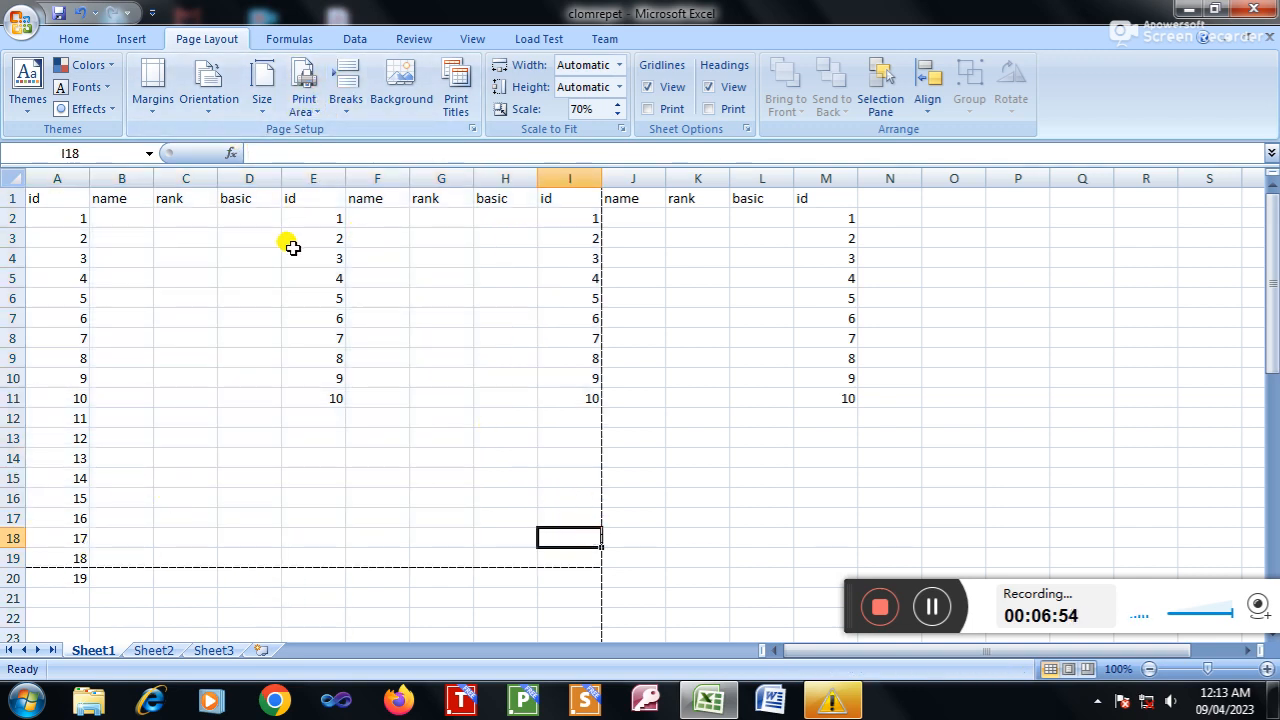
Step: Review the sheet's print area range in Page Setup and close the dialog, keeping the settings
left_click(322, 117)
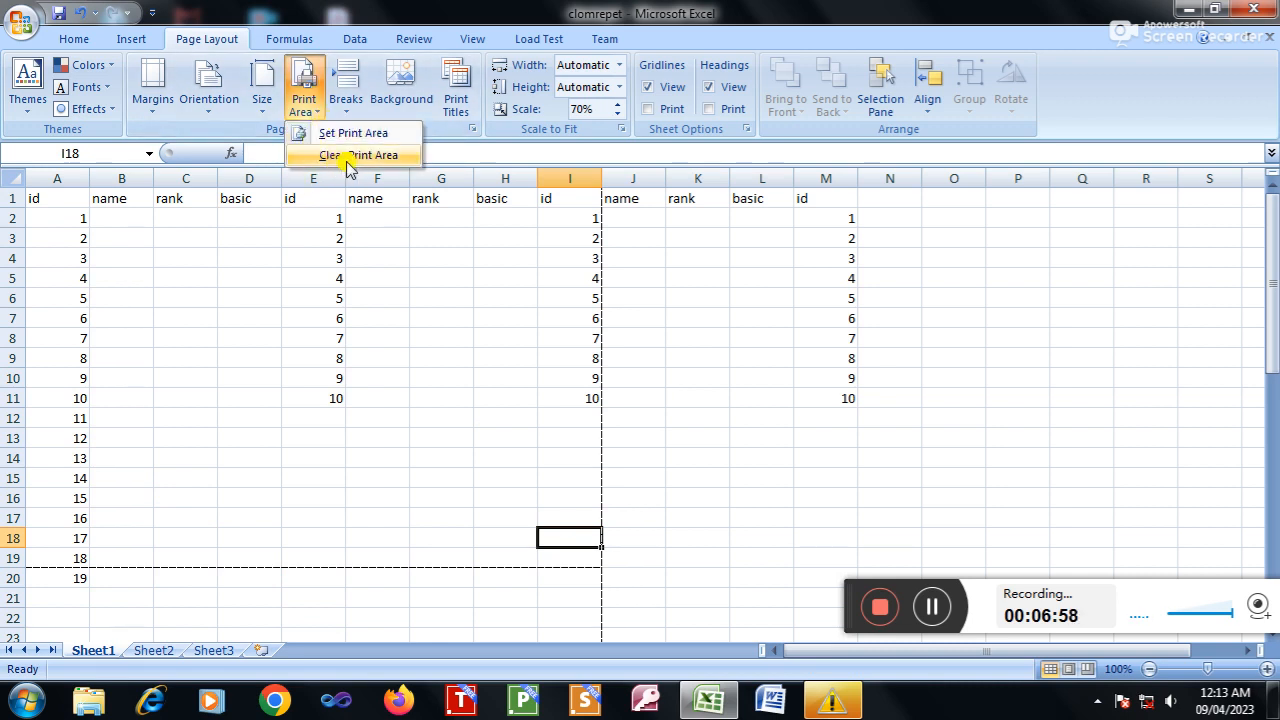
left_click(421, 330)
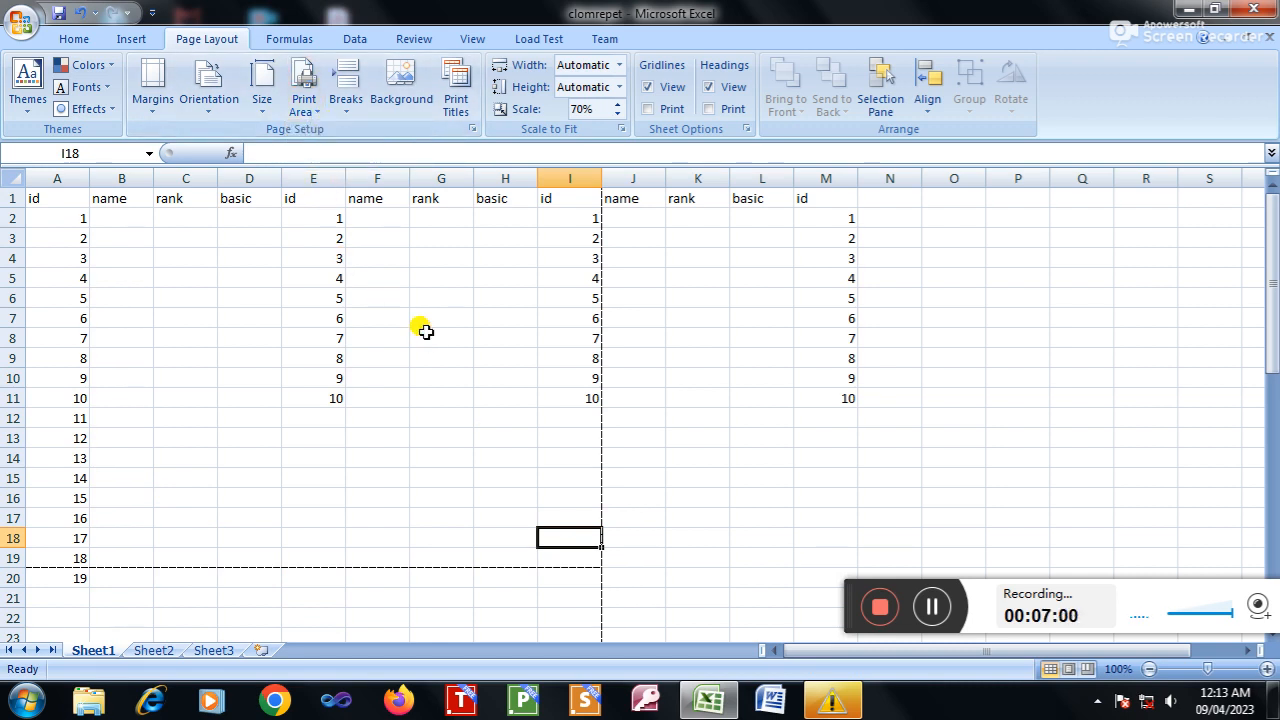
left_click(467, 132)
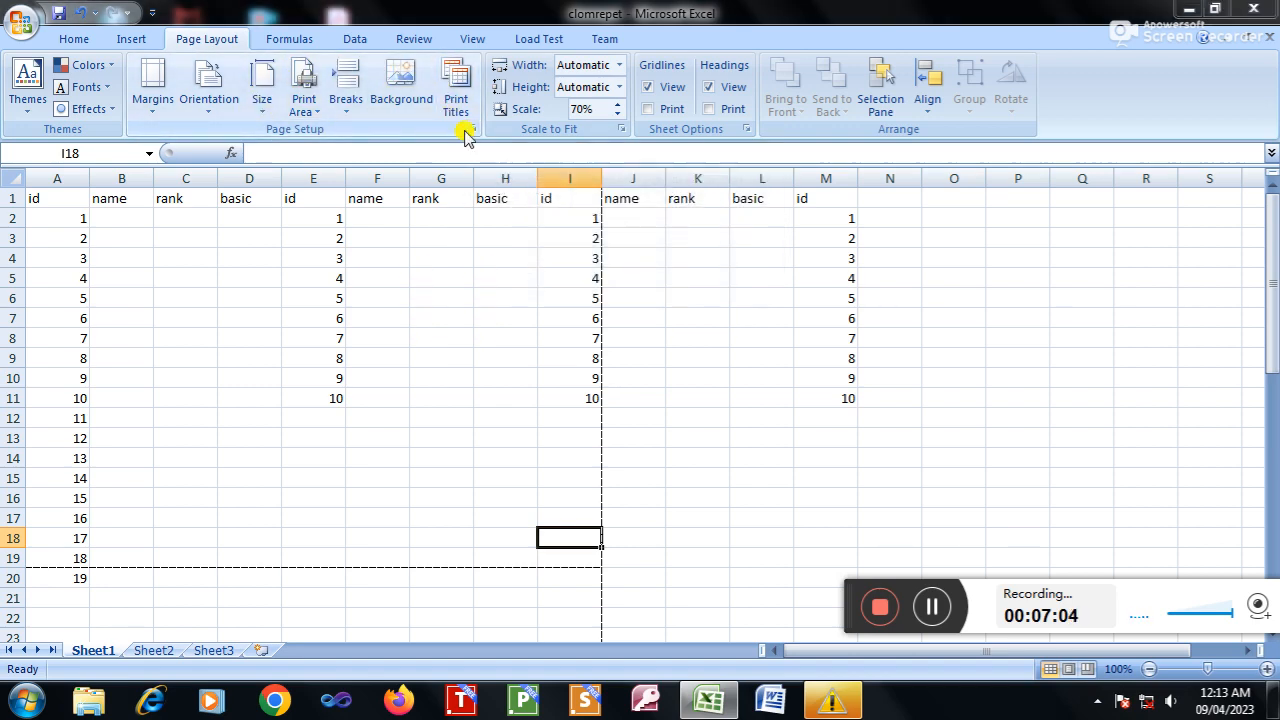
left_click_drag(714, 250, 776, 56)
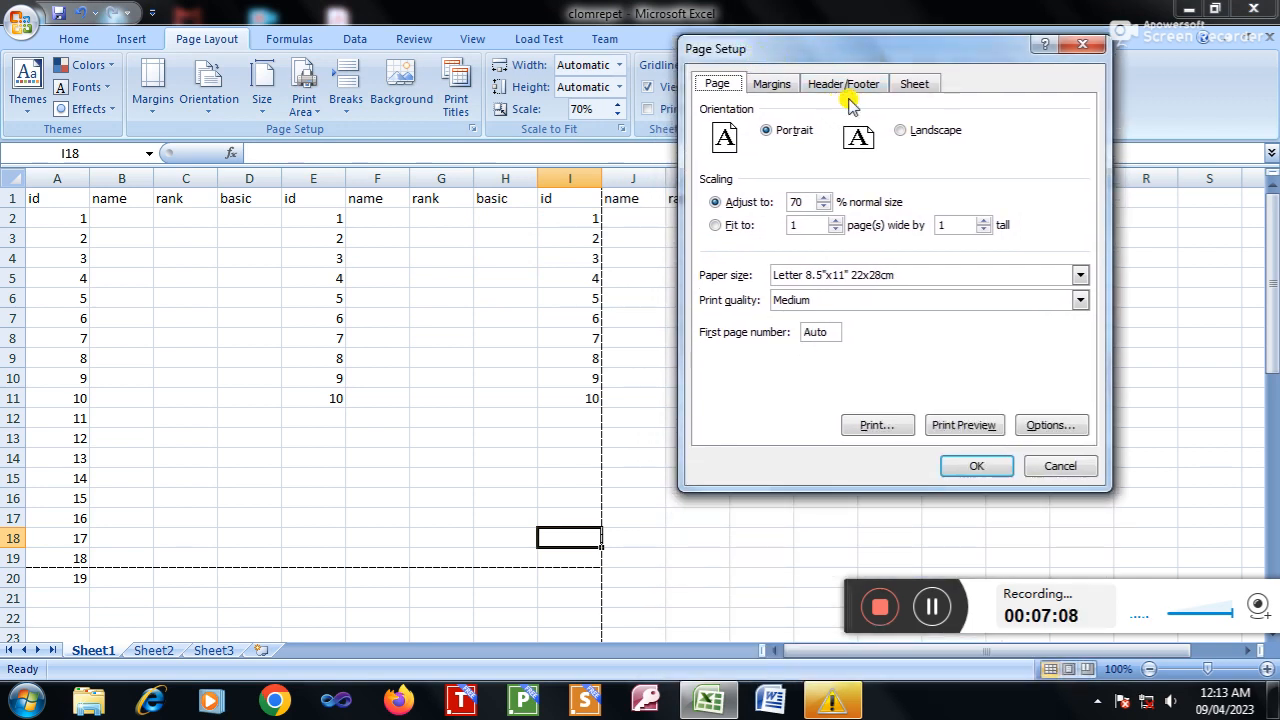
left_click(915, 84)
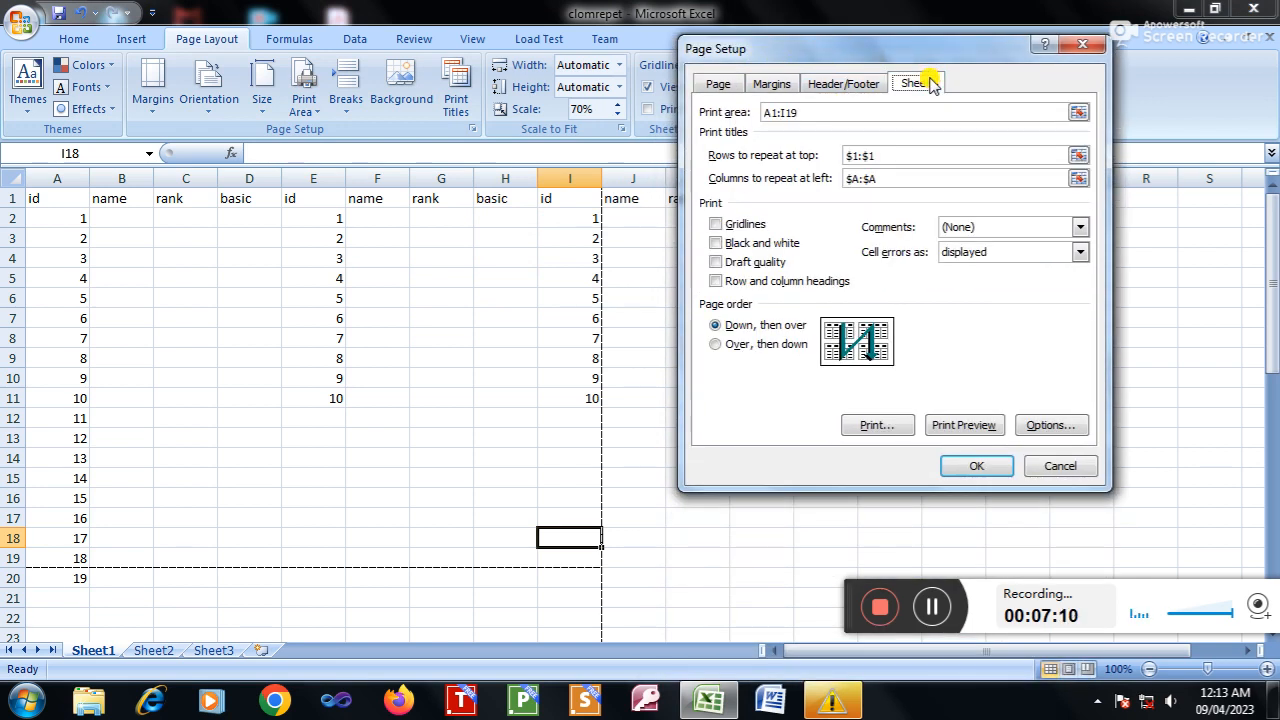
left_click(780, 112)
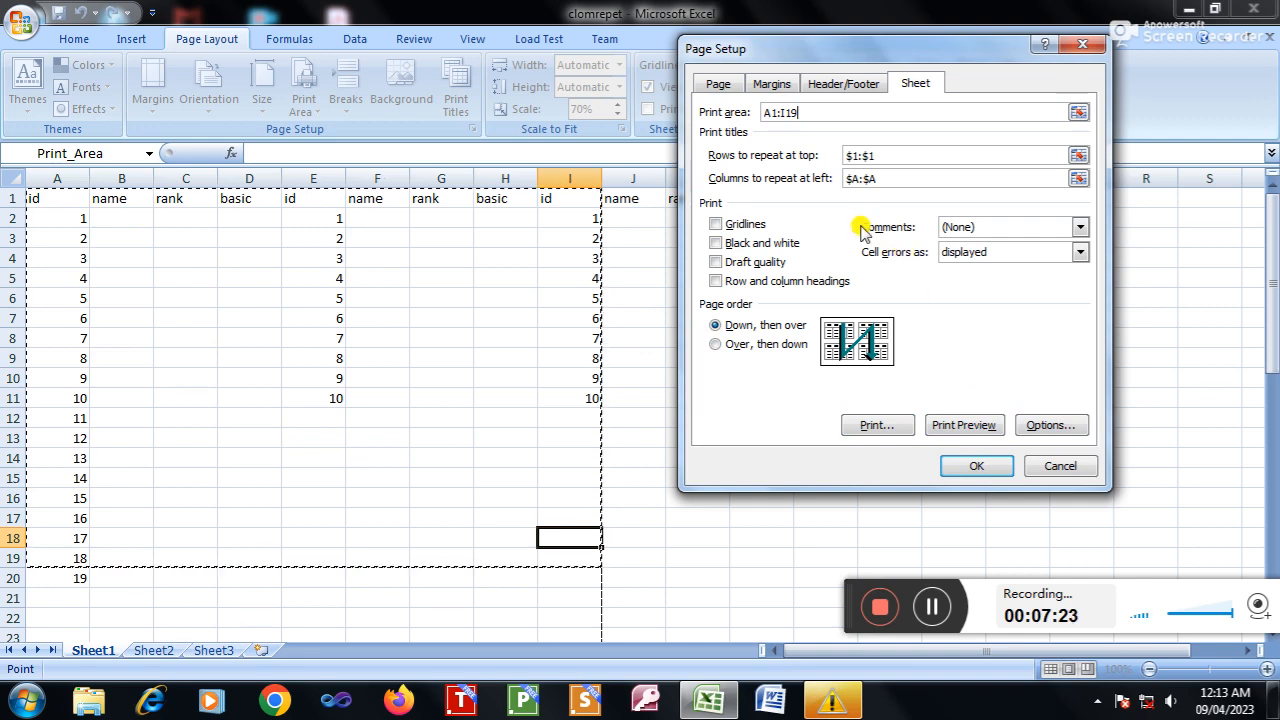
left_click(995, 465)
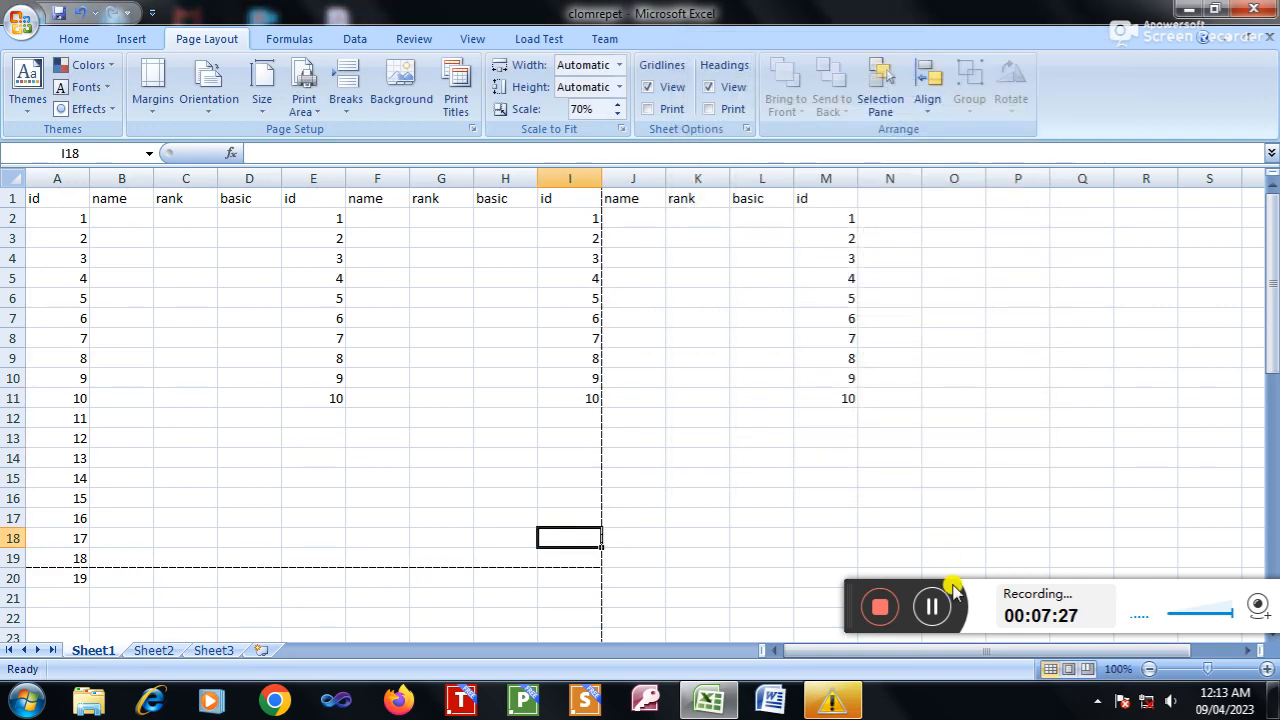